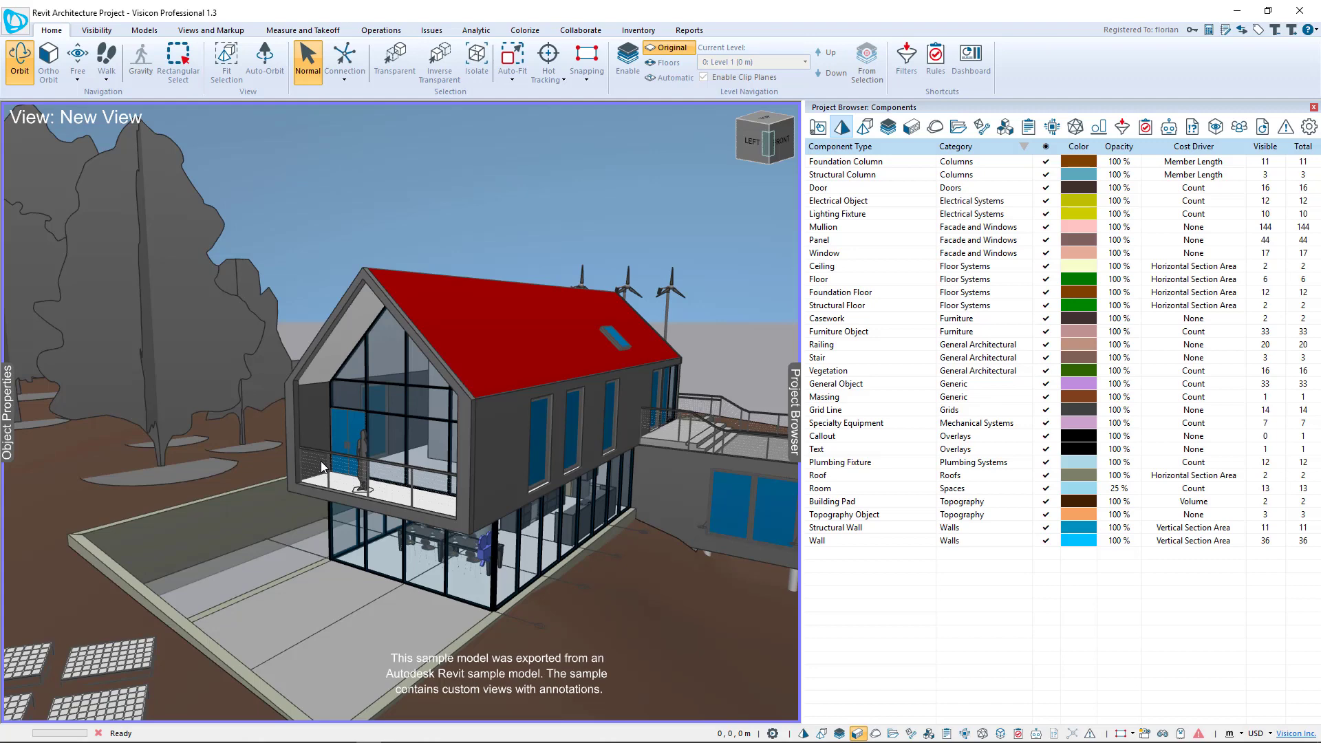
Step: Select the gable wall framing the balcony facade and clear the selection
drag(357, 460, 560, 414)
click(603, 457)
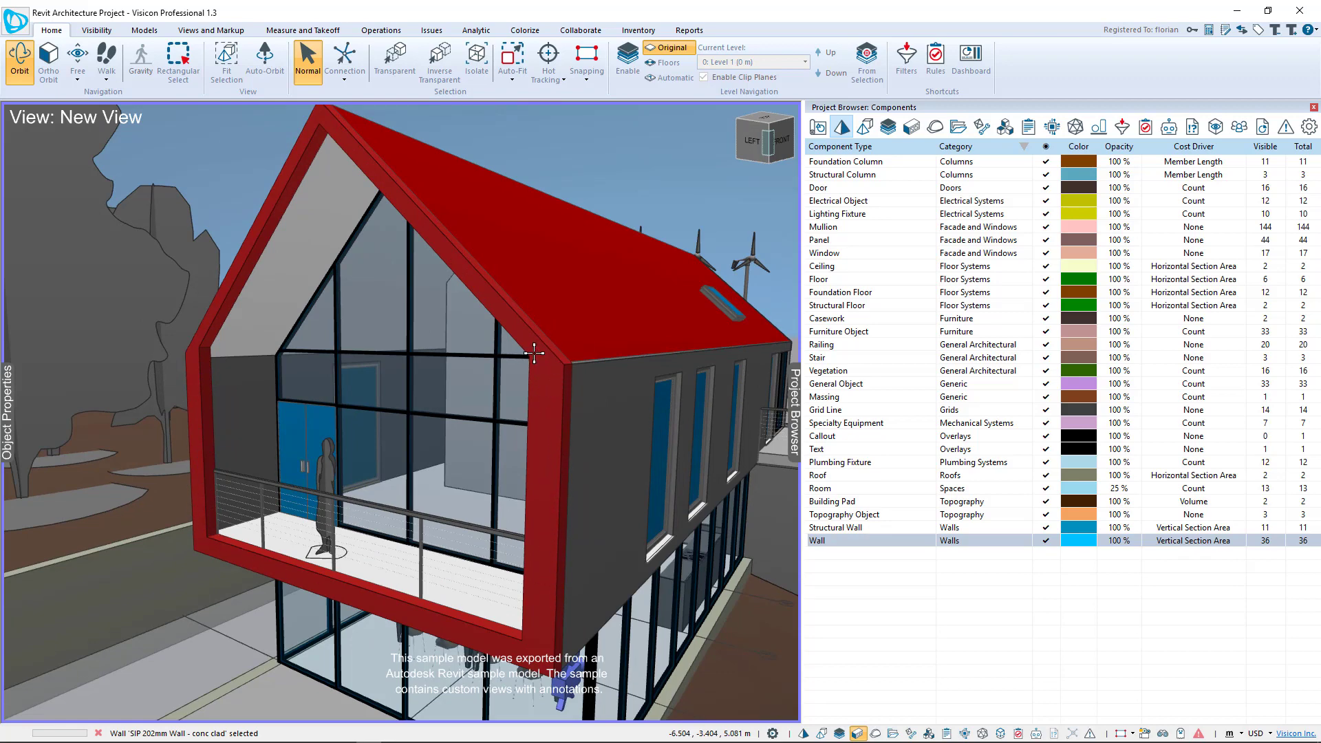
click(589, 160)
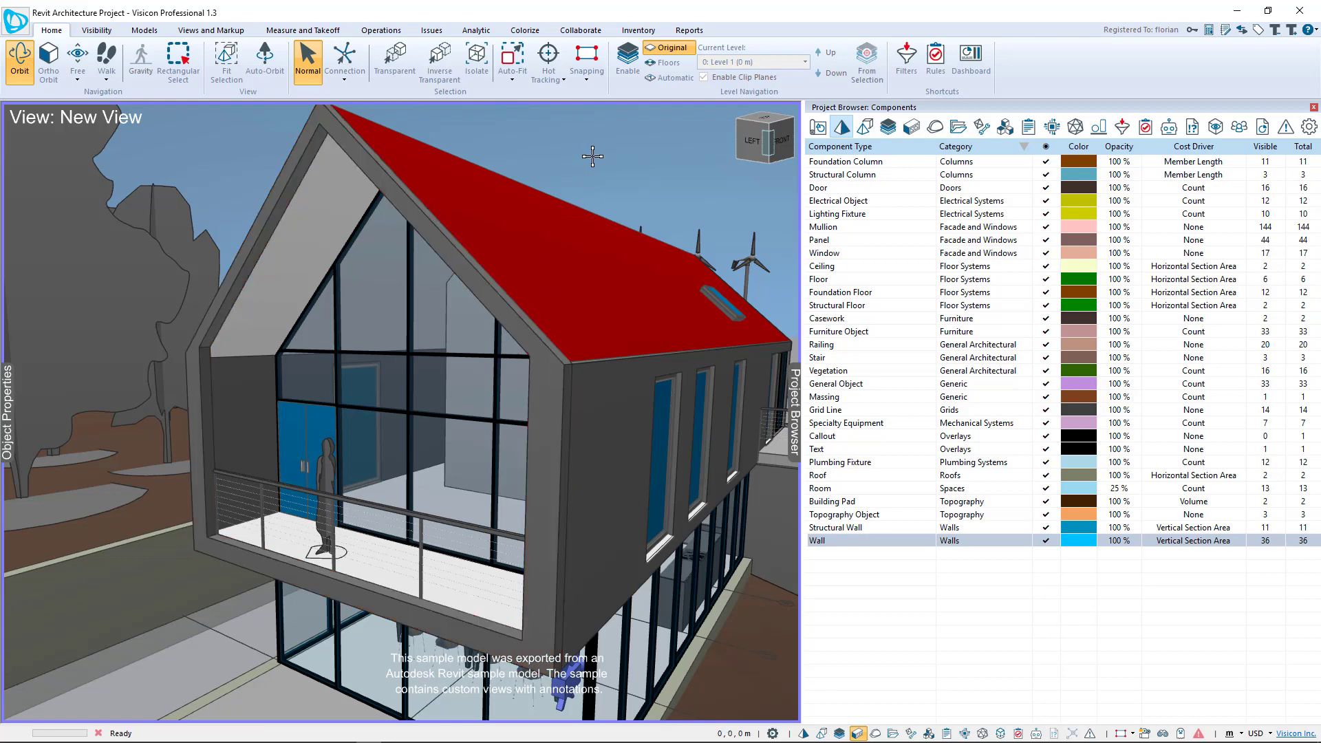
Step: Turn on snapping, review its options, and select the gable wall to display its snap points
click(588, 56)
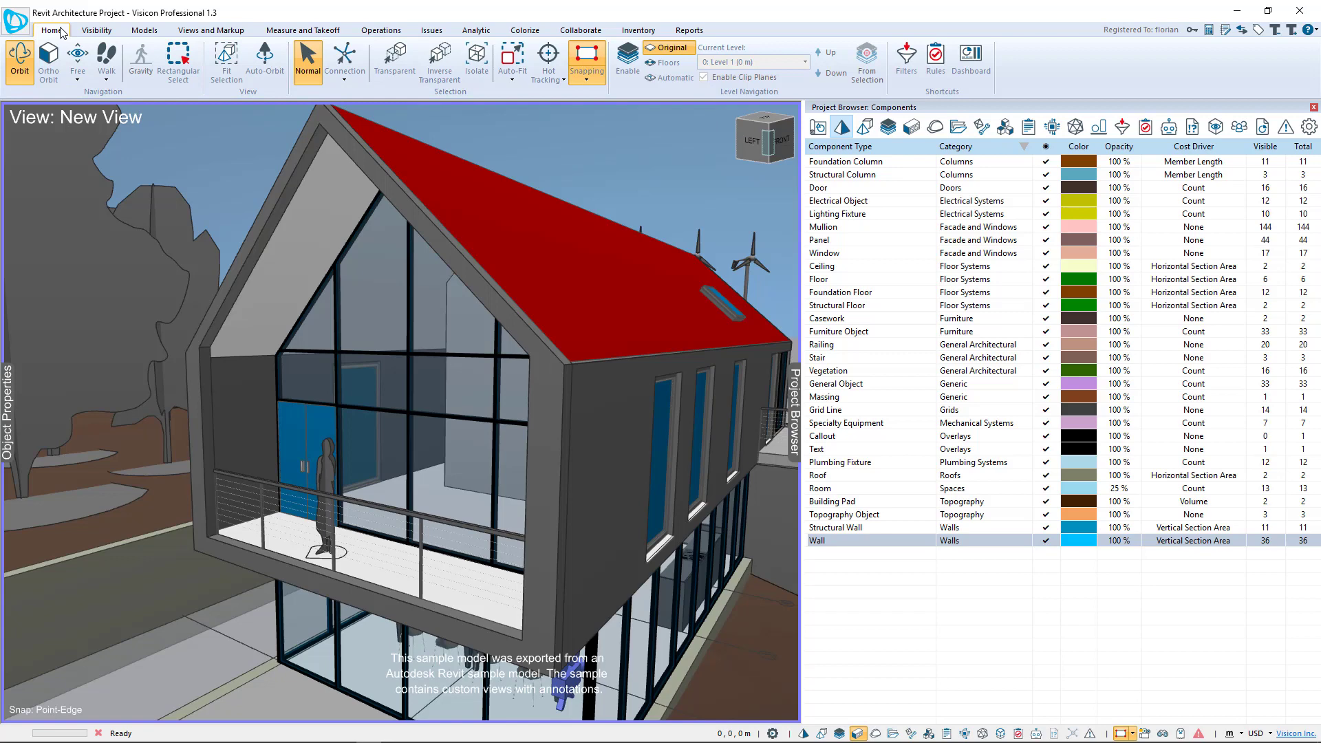
click(587, 78)
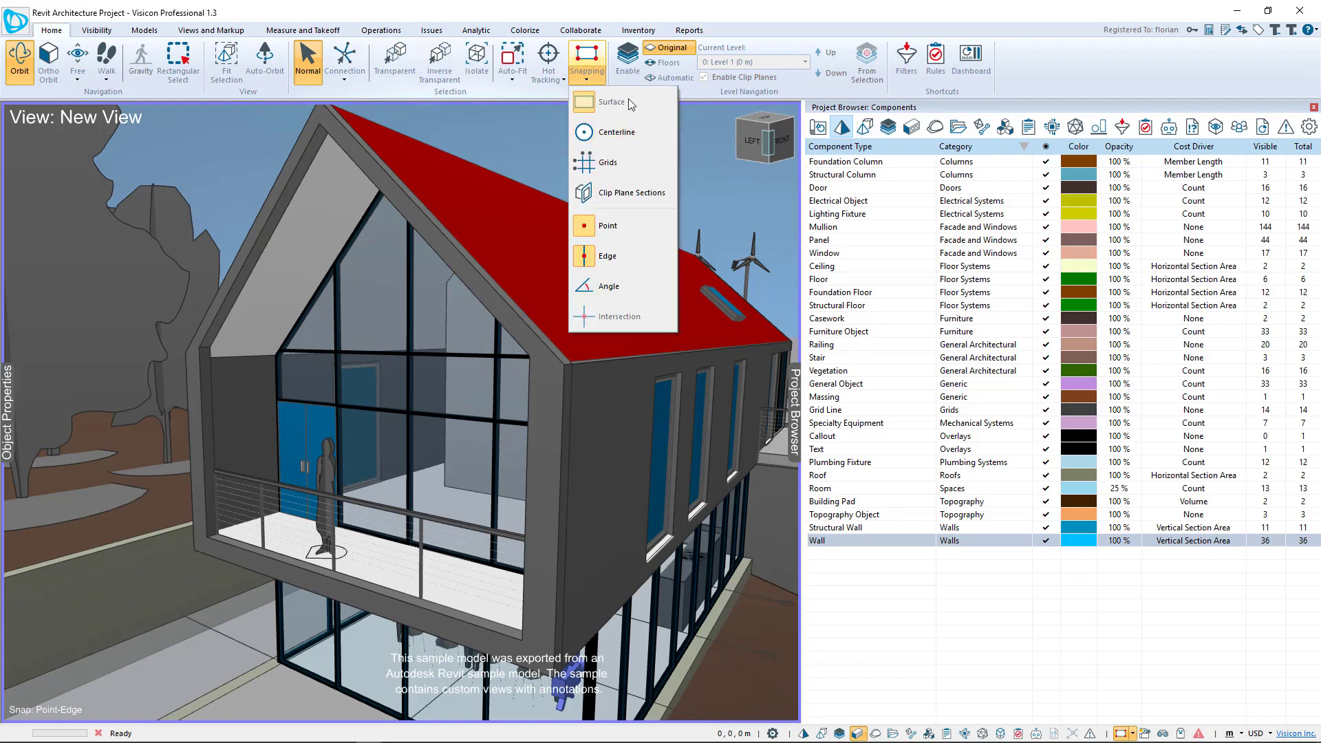
click(545, 352)
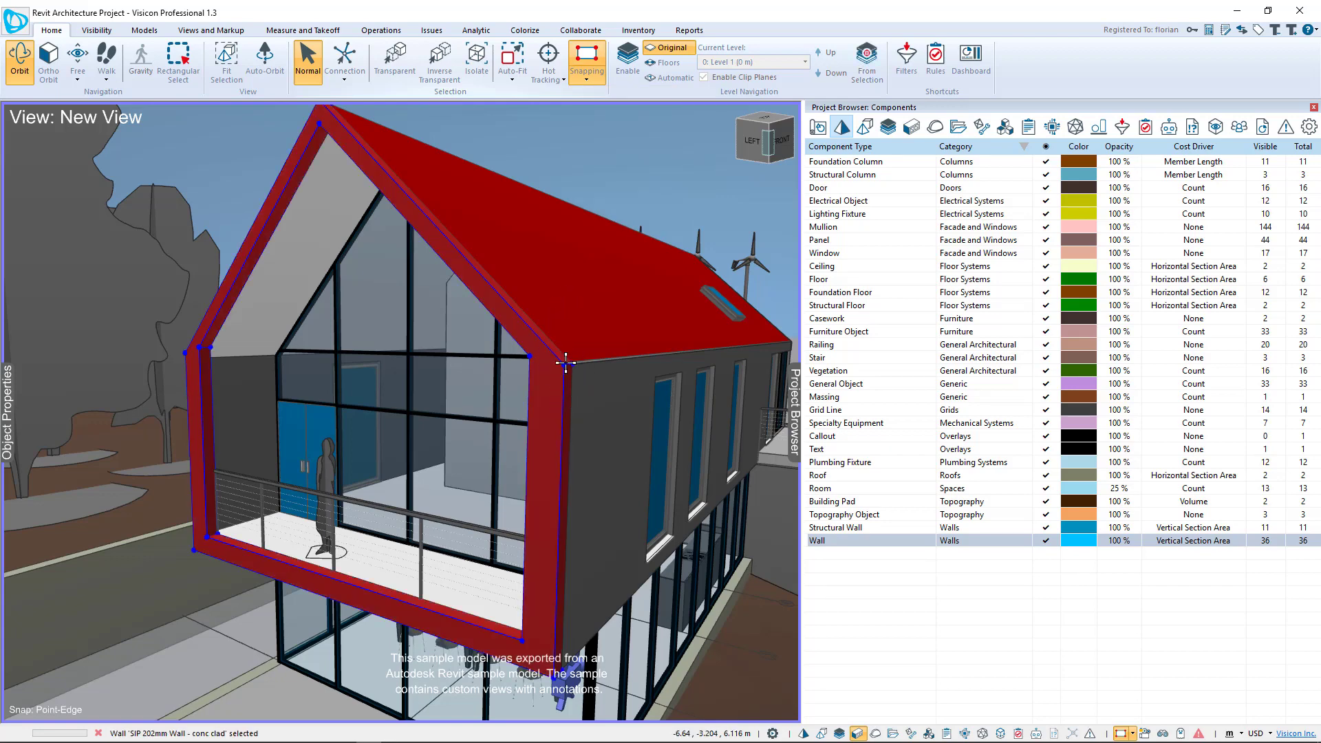
Step: Examine the snap points of individual objects, including the glazed facade panels and the human figure on the balcony
click(612, 428)
mouse_move(599, 445)
mouse_down()
mouse_move(567, 447)
mouse_move(572, 425)
mouse_move(575, 447)
mouse_up()
click(618, 642)
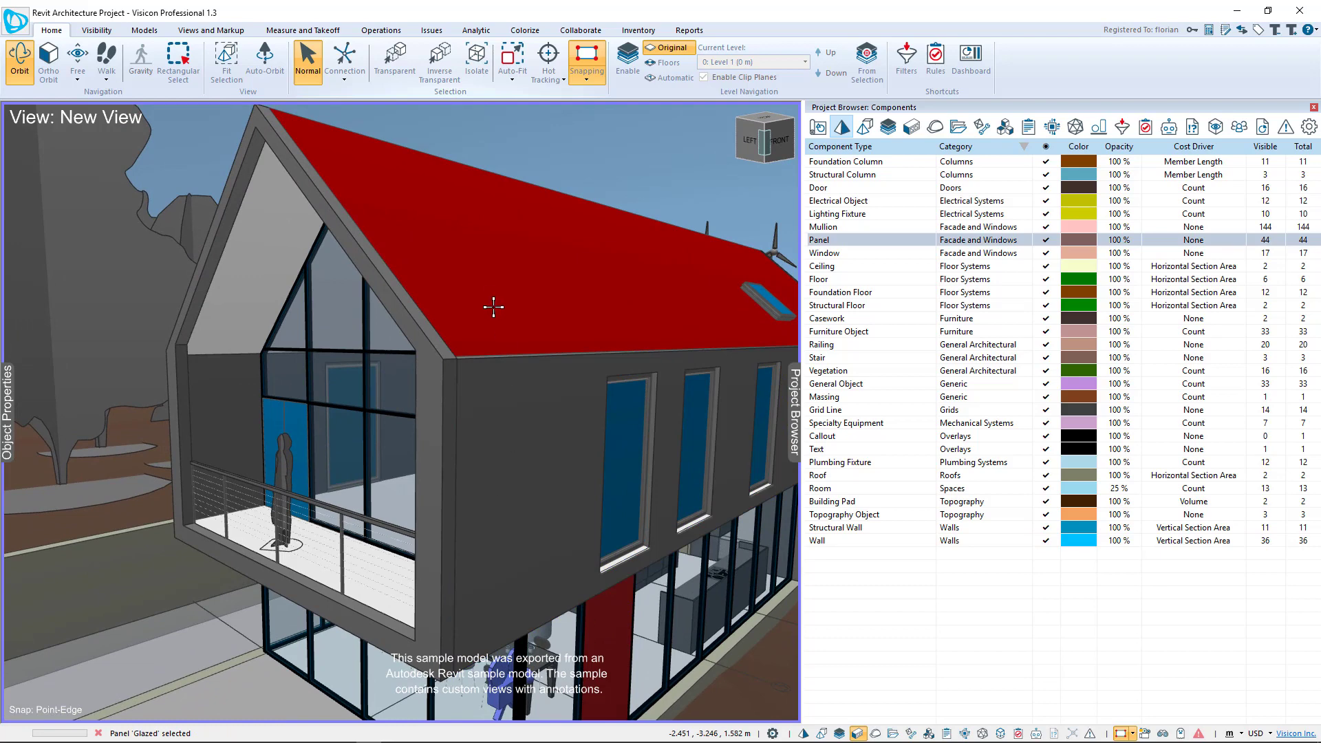
click(370, 385)
click(335, 375)
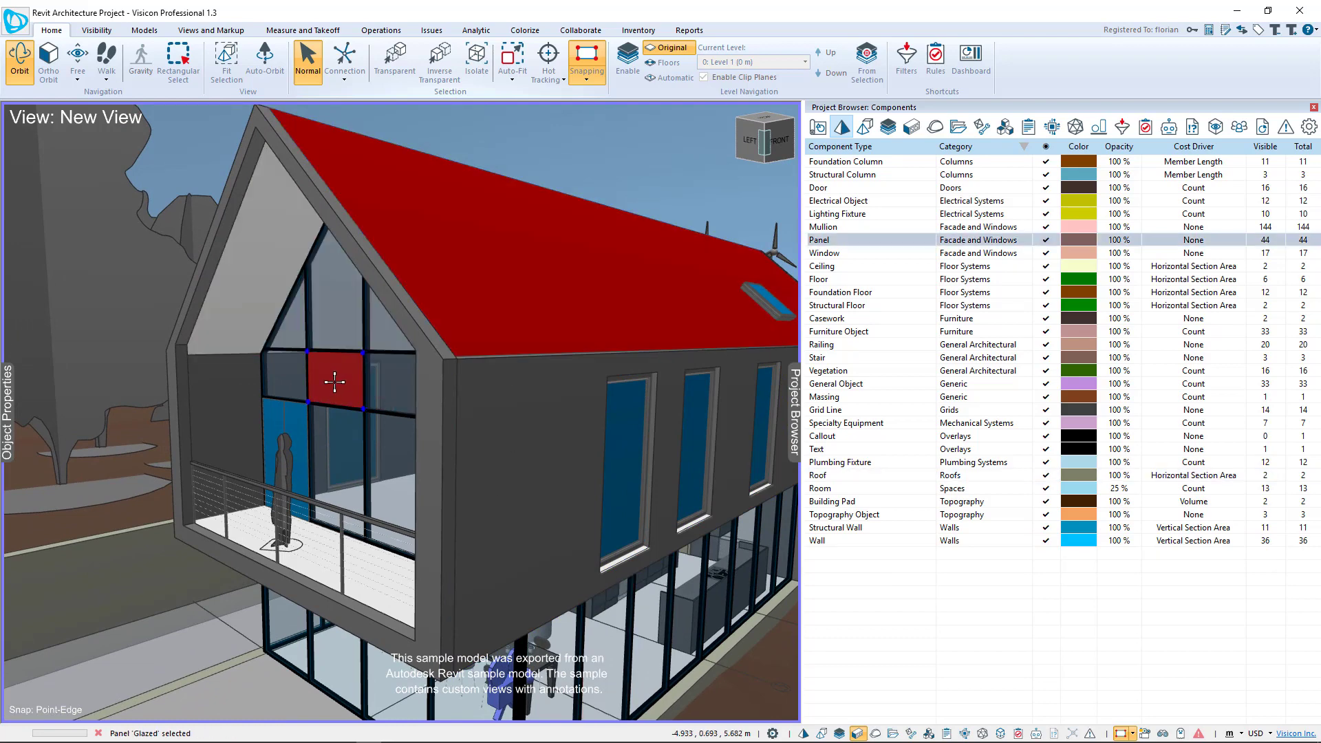
click(313, 330)
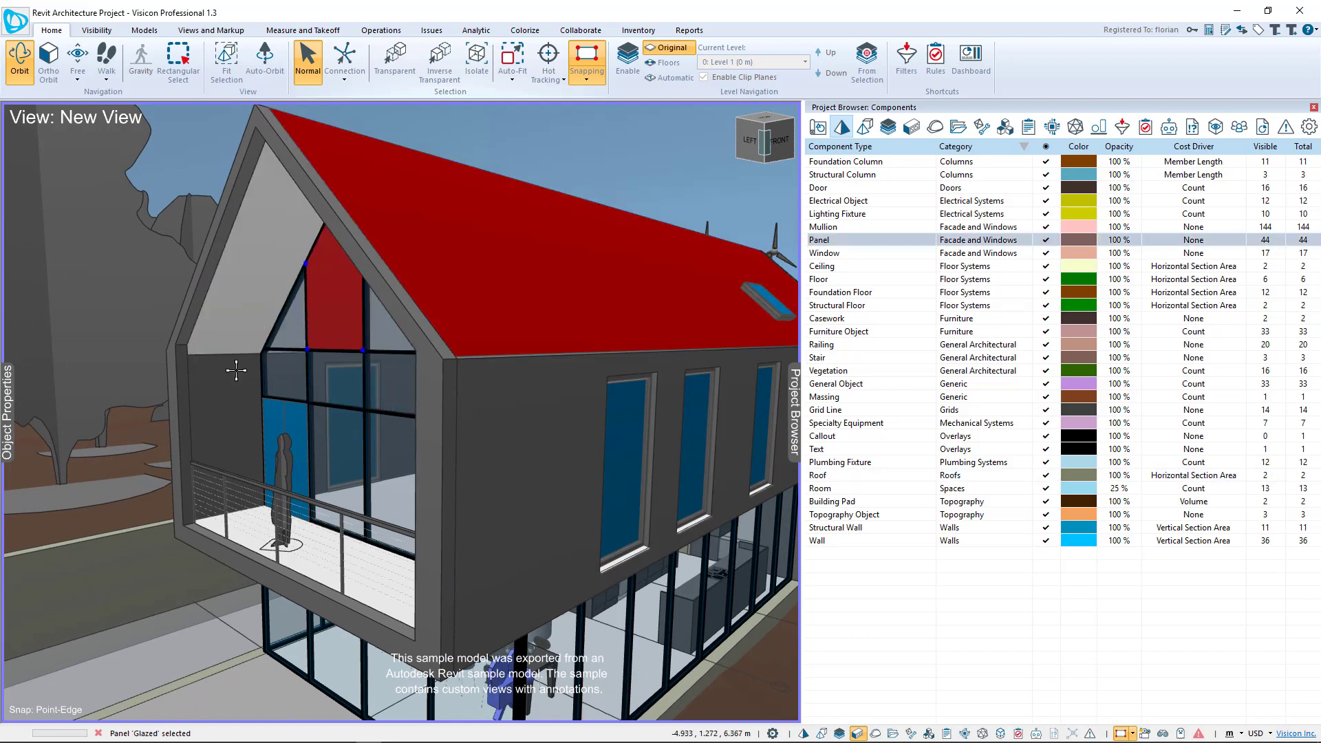
click(278, 446)
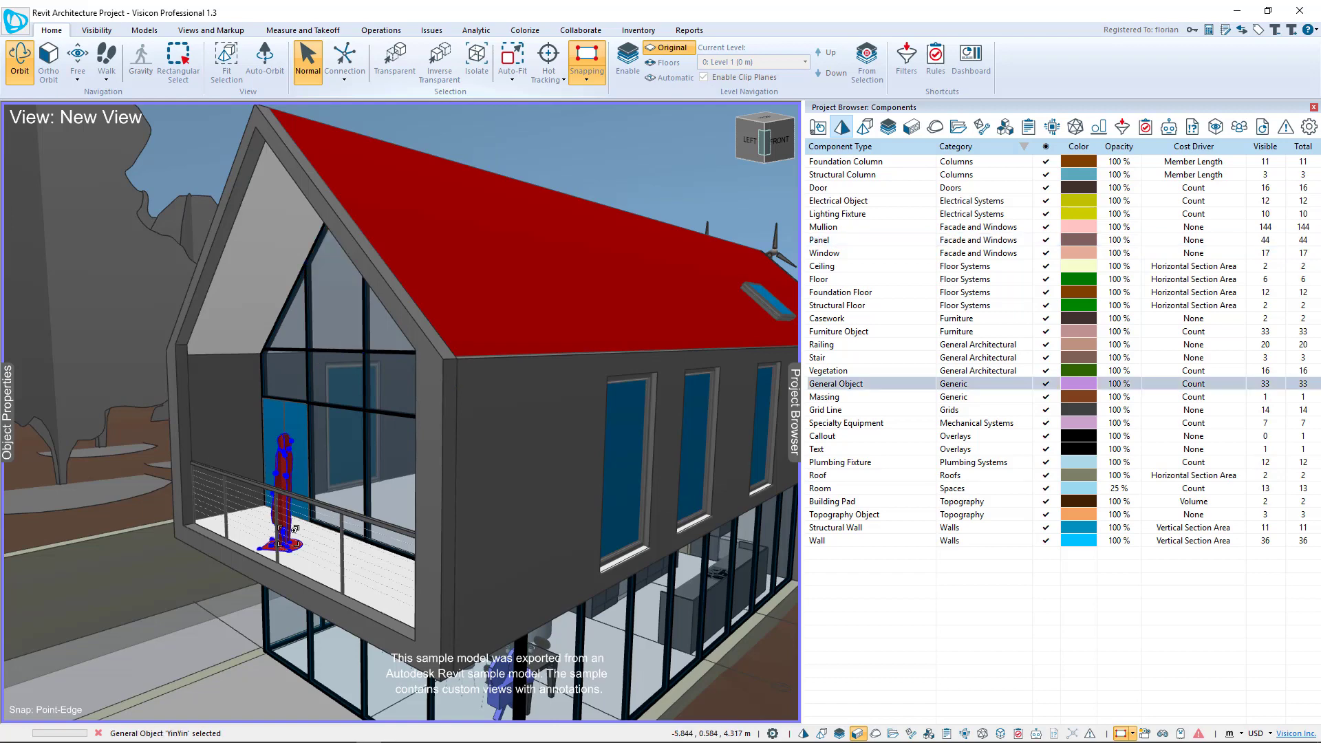
click(575, 154)
Step: Place a linear dimension across the gable wall's front face at the eave, from its inner to its outer corner
mouse_move(493, 279)
mouse_down()
mouse_move(516, 289)
mouse_move(513, 272)
mouse_up()
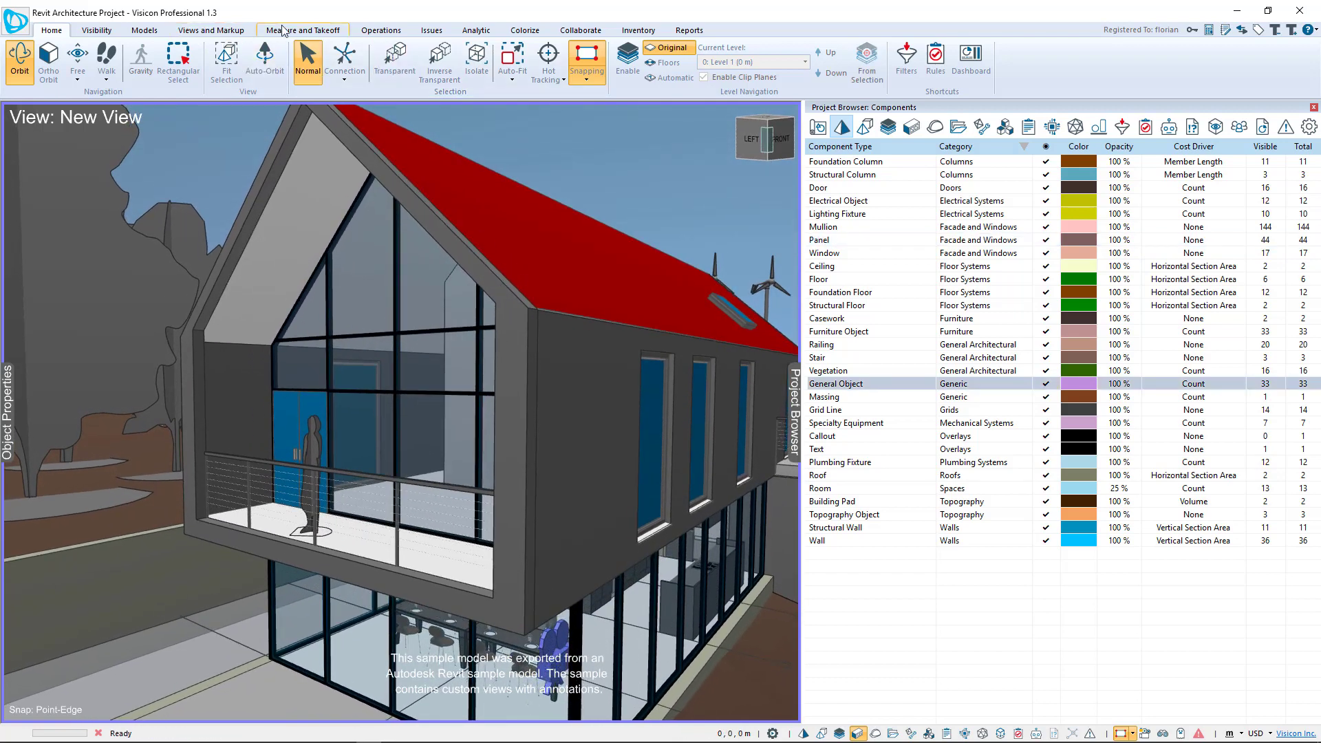
click(283, 31)
click(301, 62)
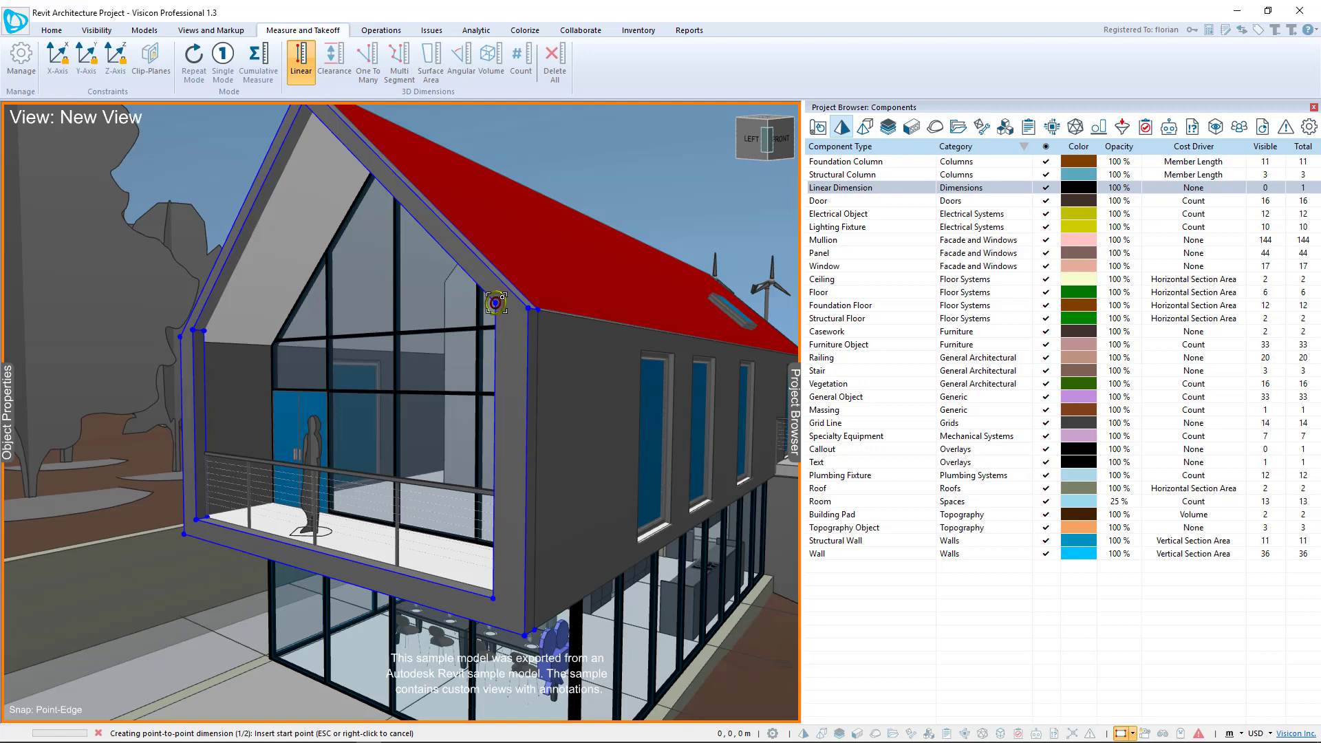
click(496, 303)
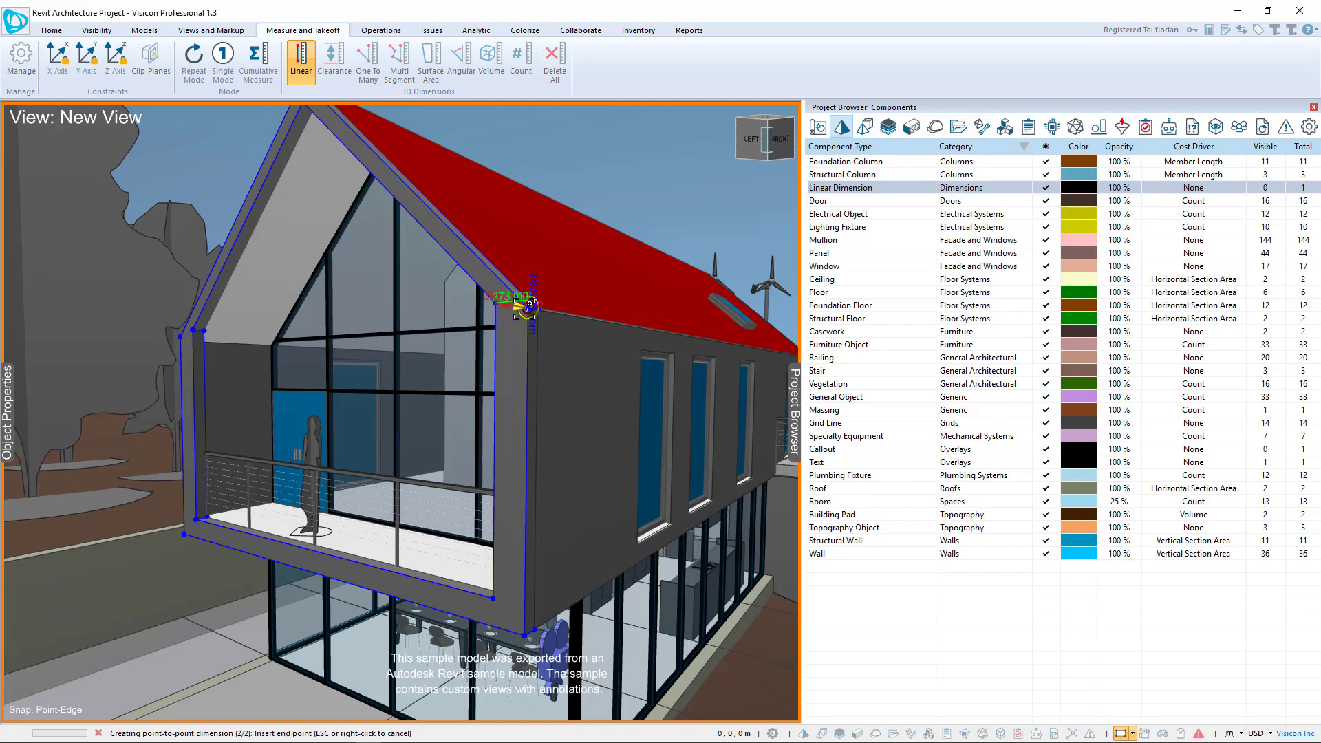
click(528, 303)
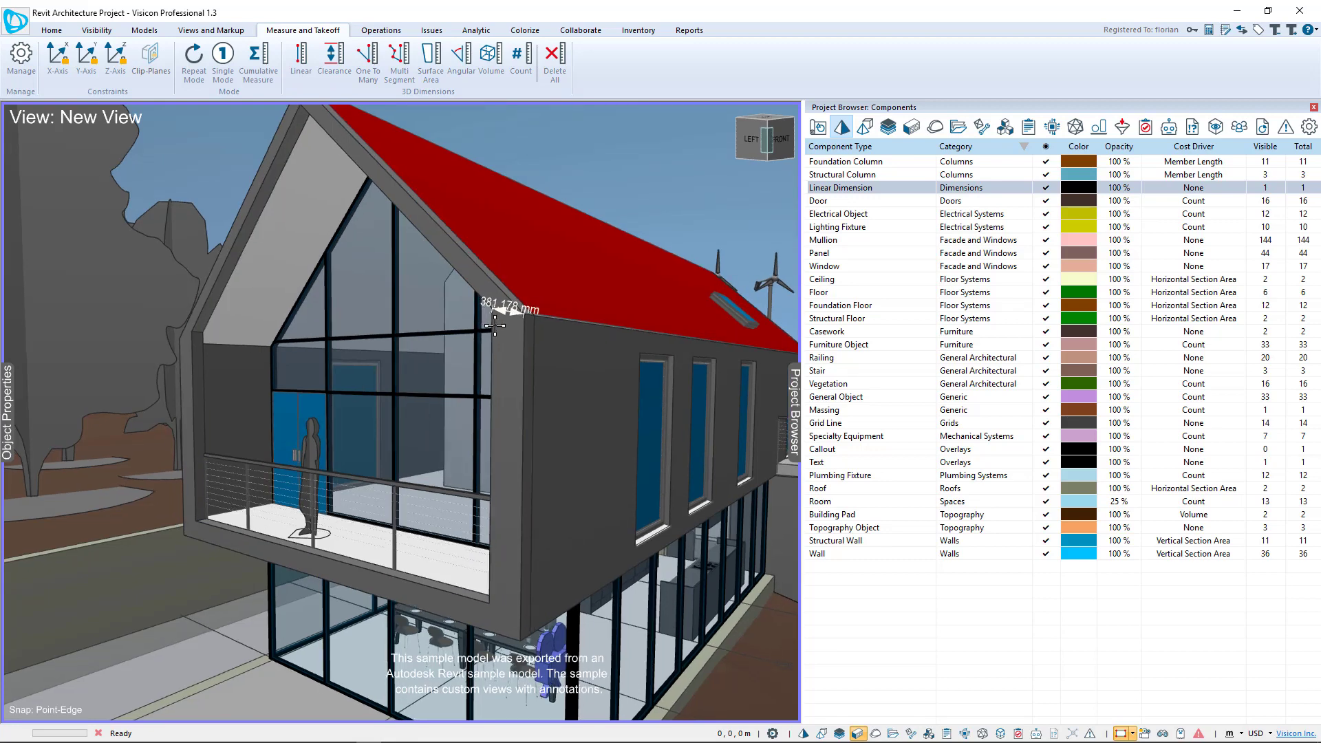
Step: Place a linear dimension along the gable wall's outer vertical edge, from the lower corner up to the eave corner
click(301, 62)
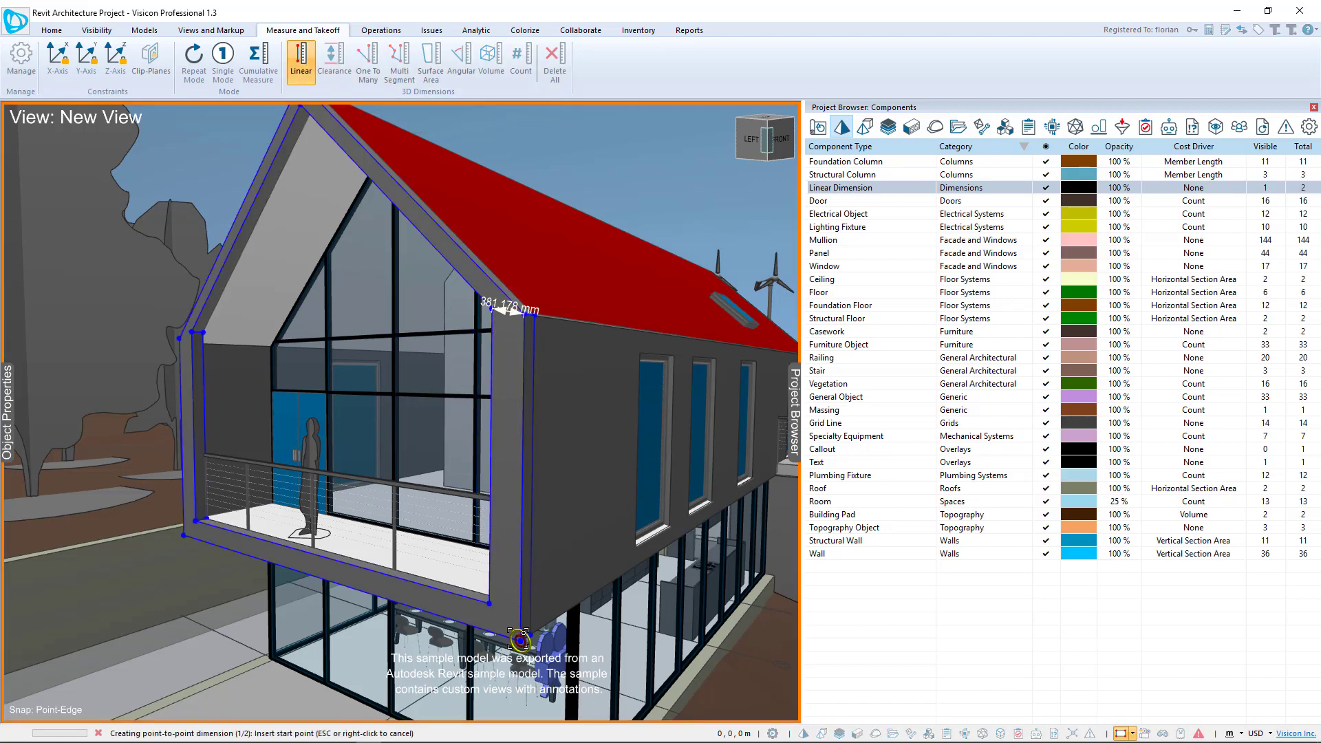
click(520, 639)
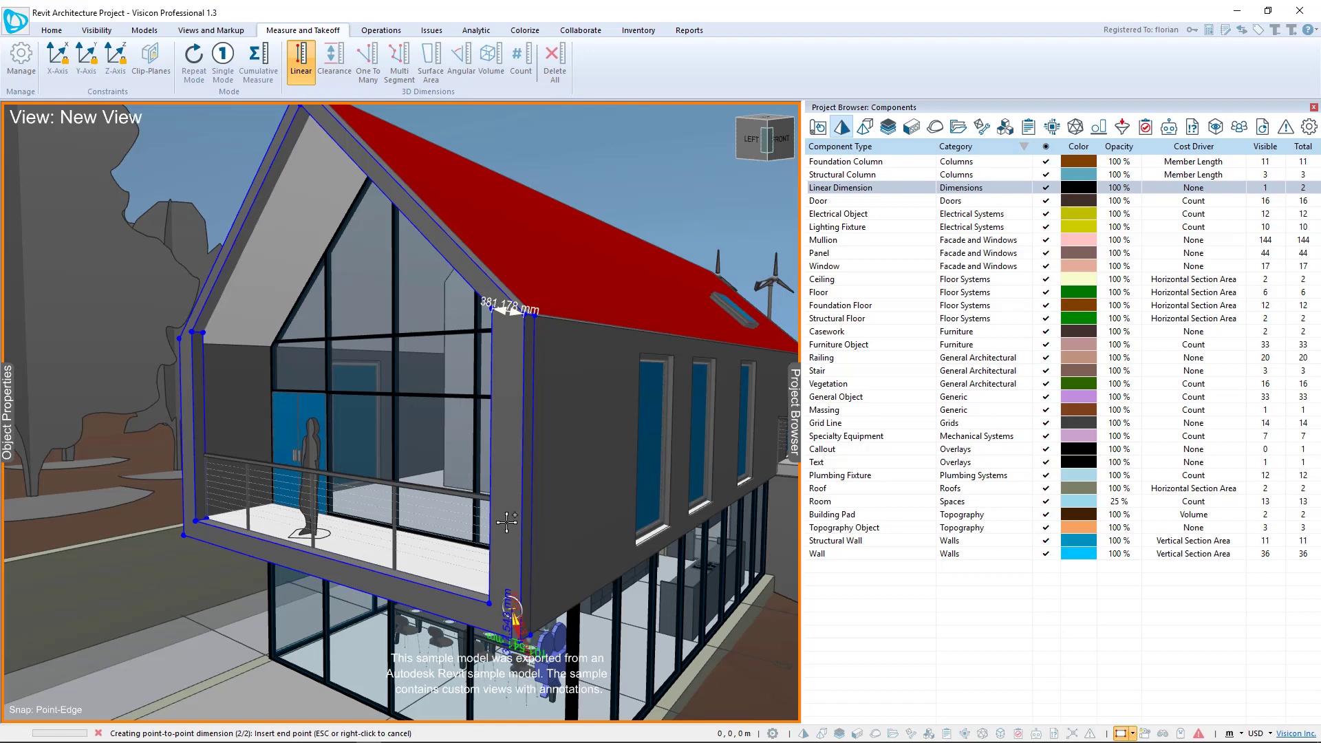
click(523, 315)
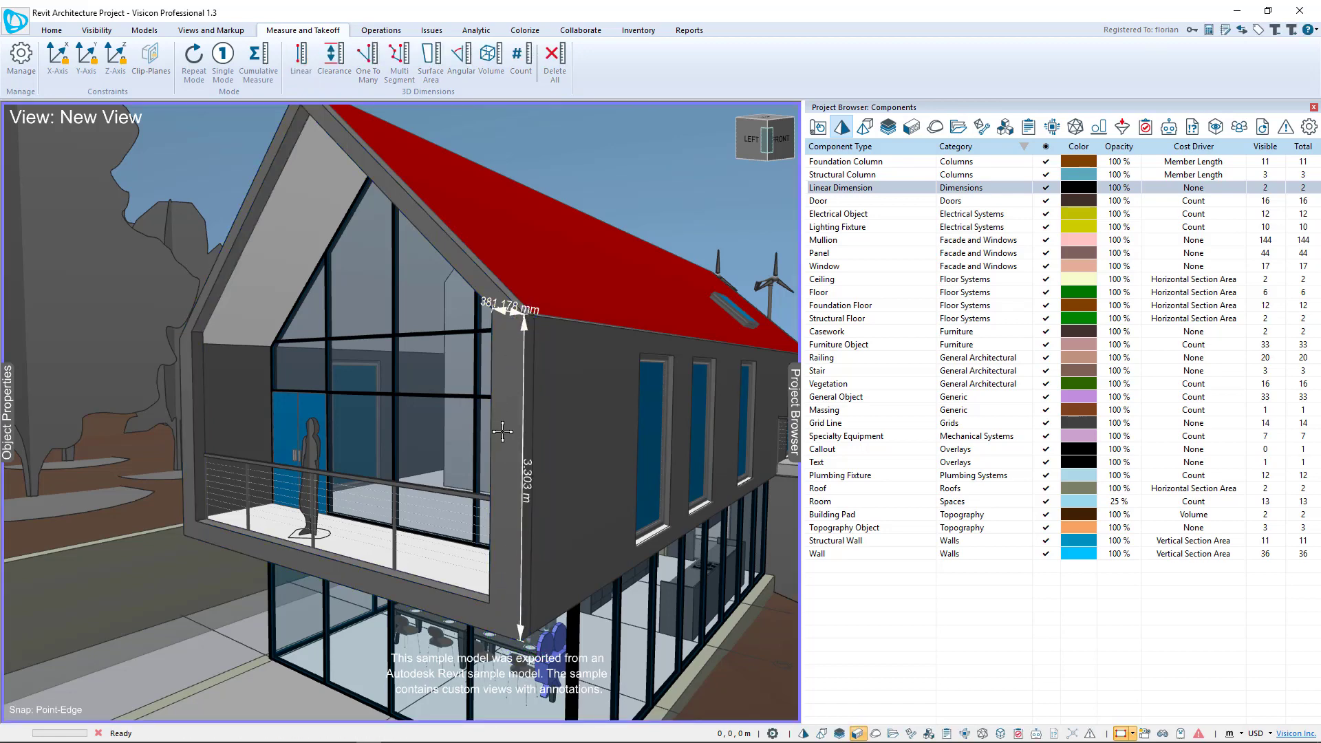
Step: Delete all dimensions from the model
middle_drag(502, 431, 509, 432)
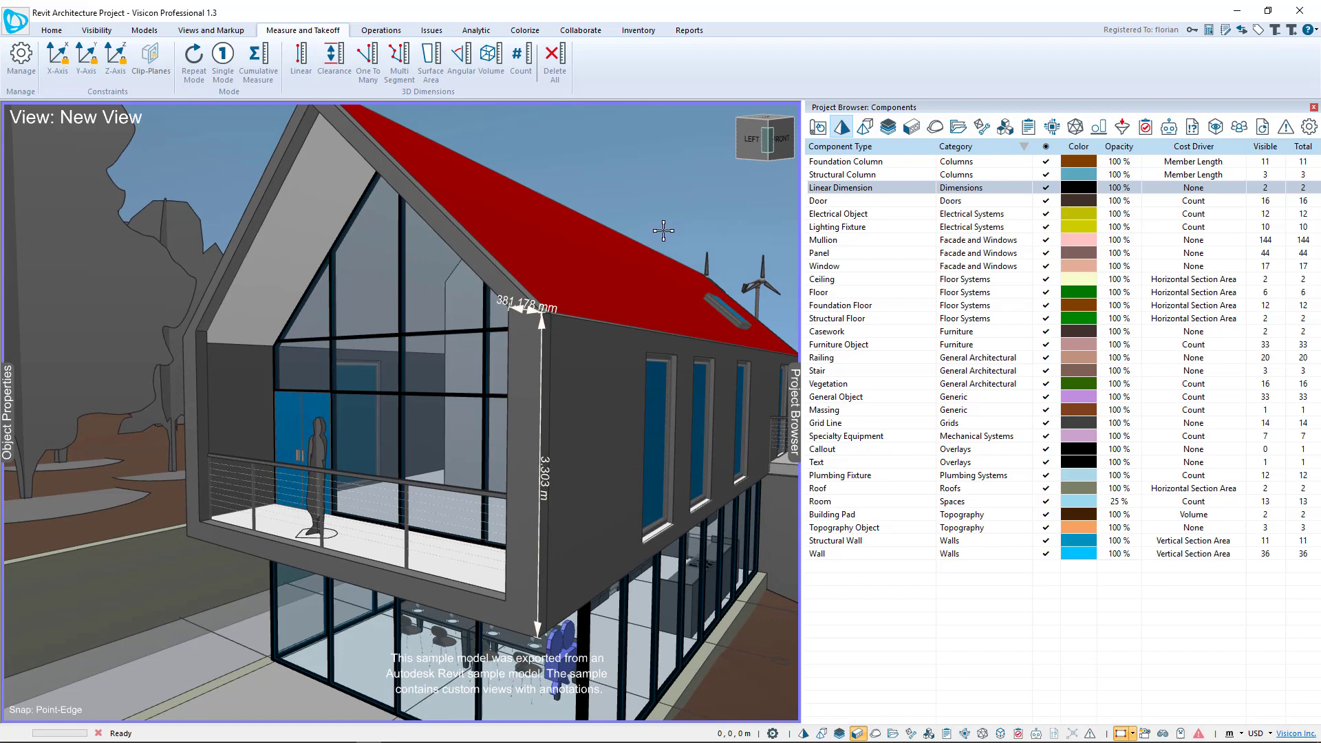
scroll(658, 232, up, 2)
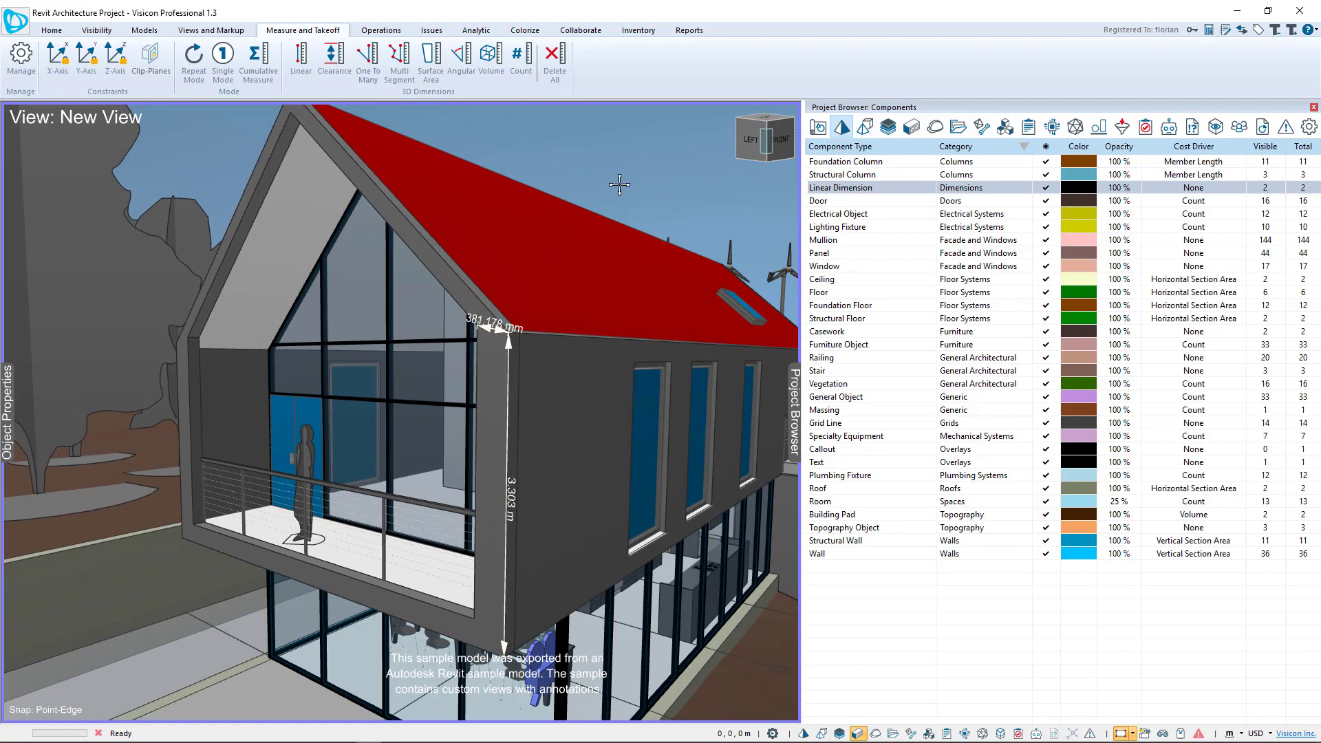
click(555, 66)
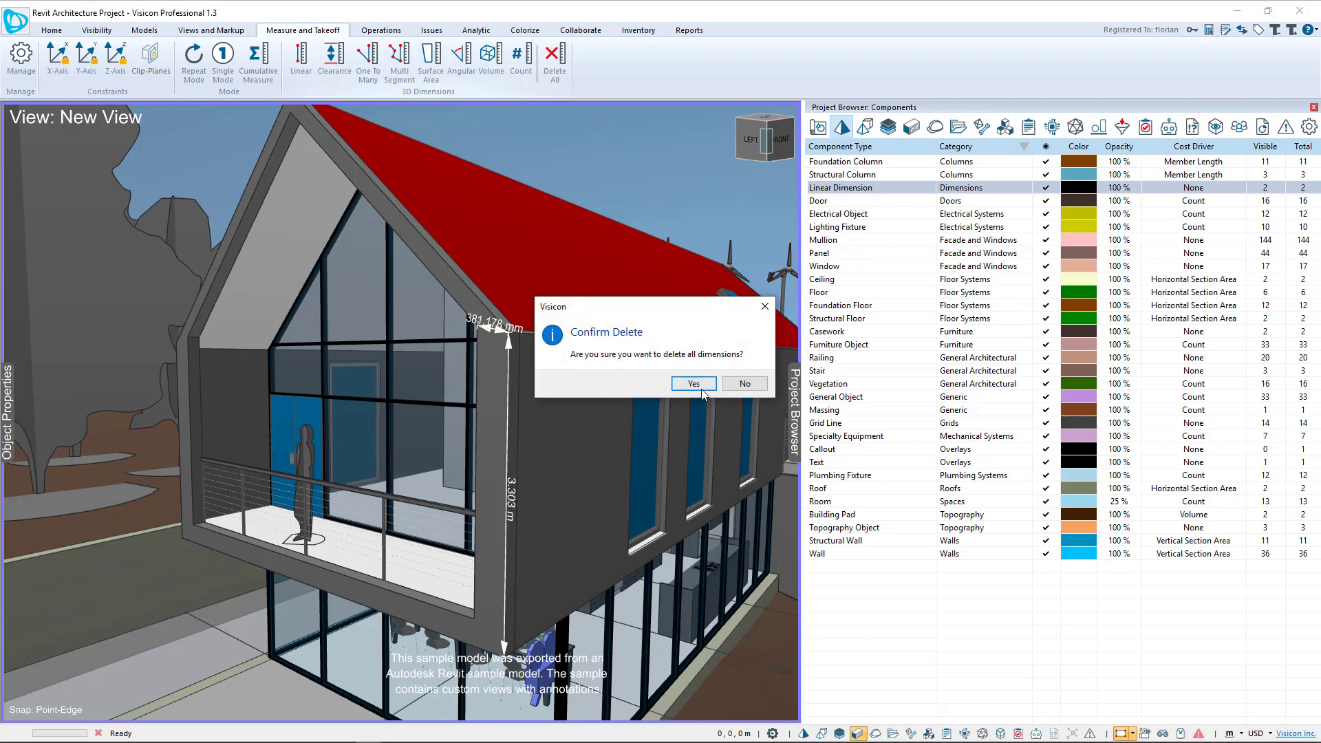
click(700, 385)
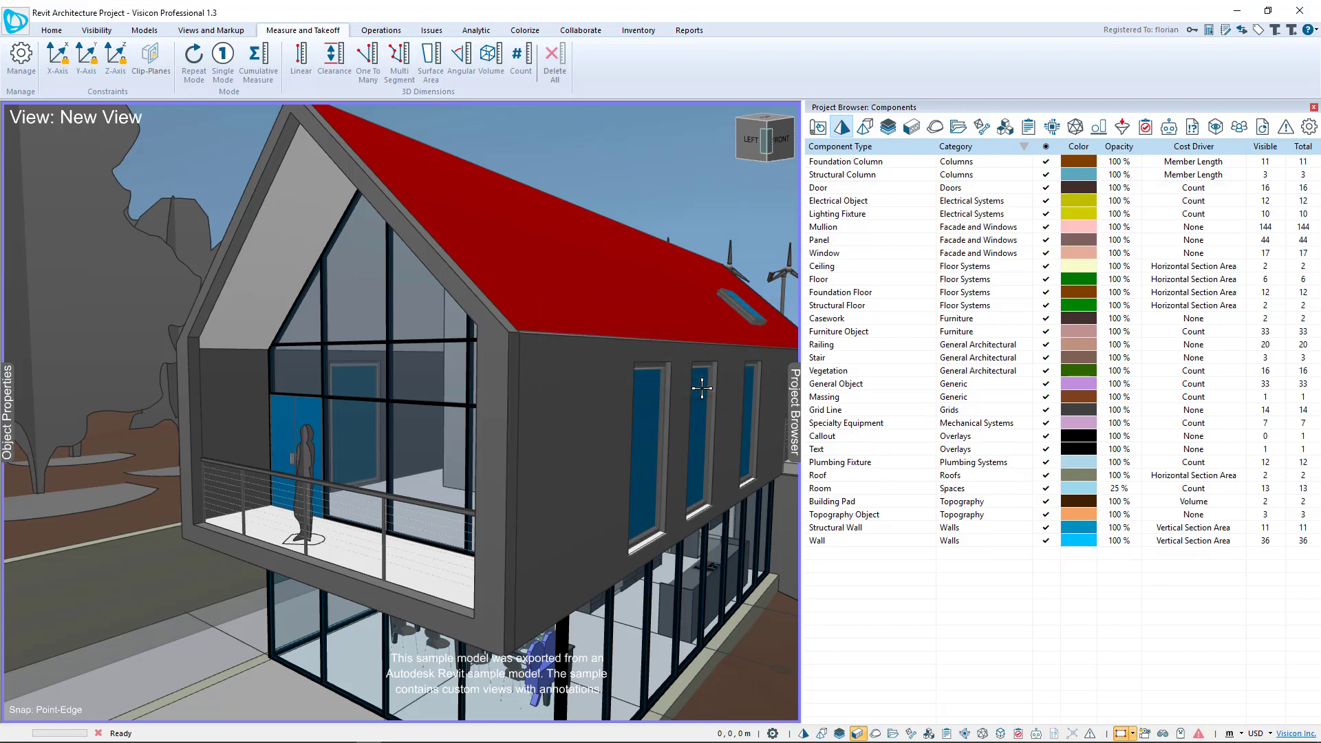
Step: Enable snapping to clip plane sections
click(44, 30)
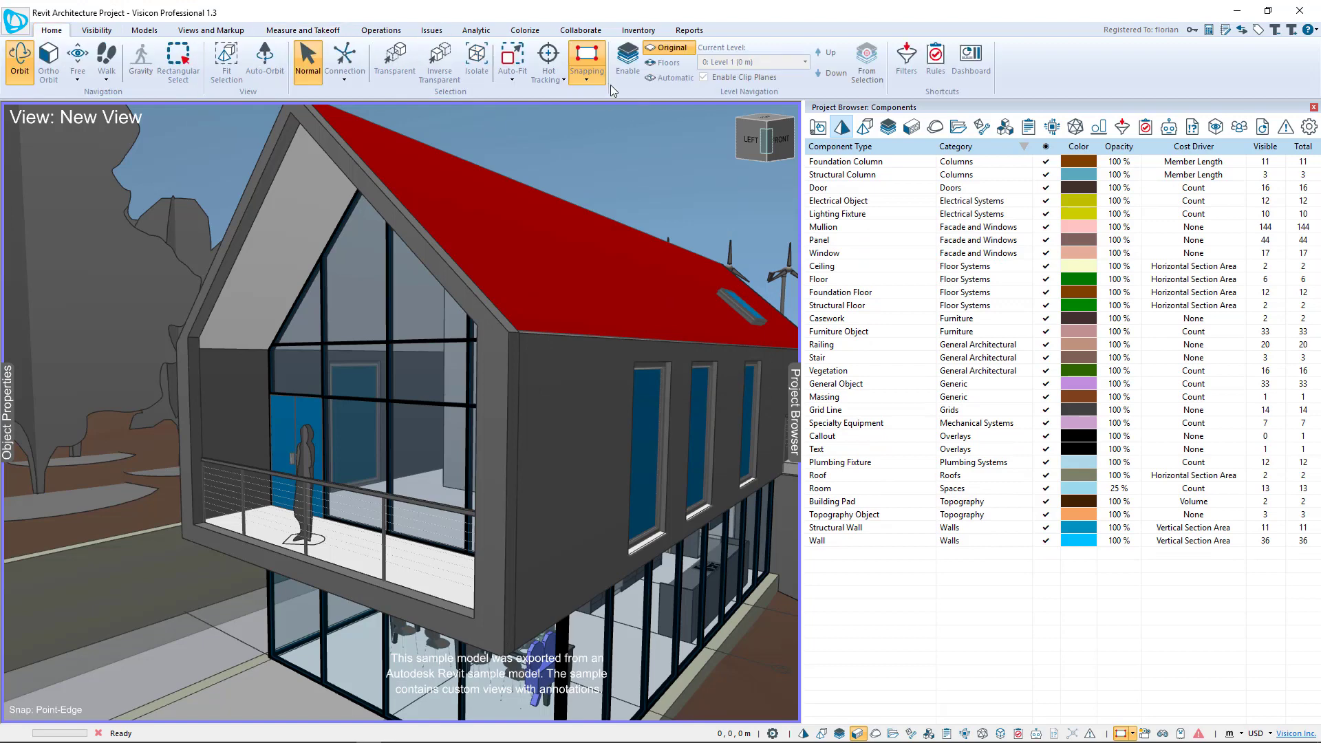
click(592, 77)
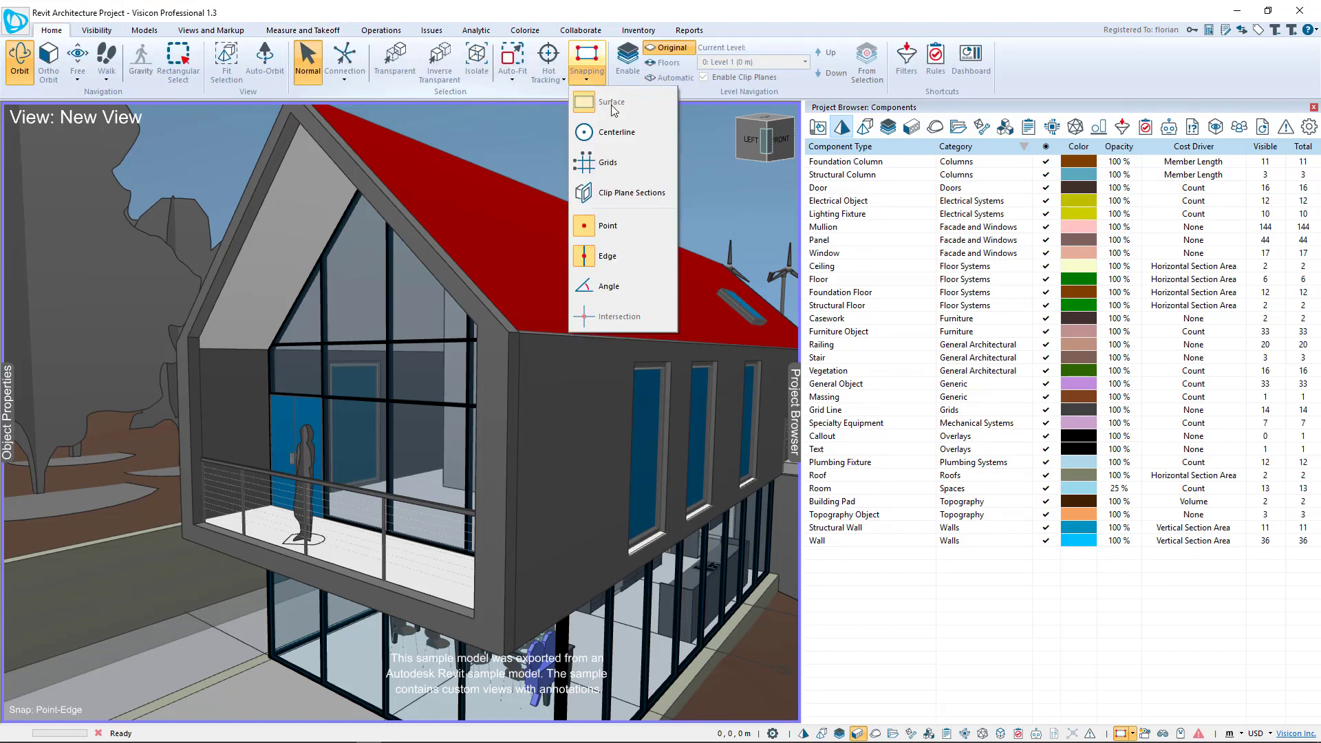
click(624, 196)
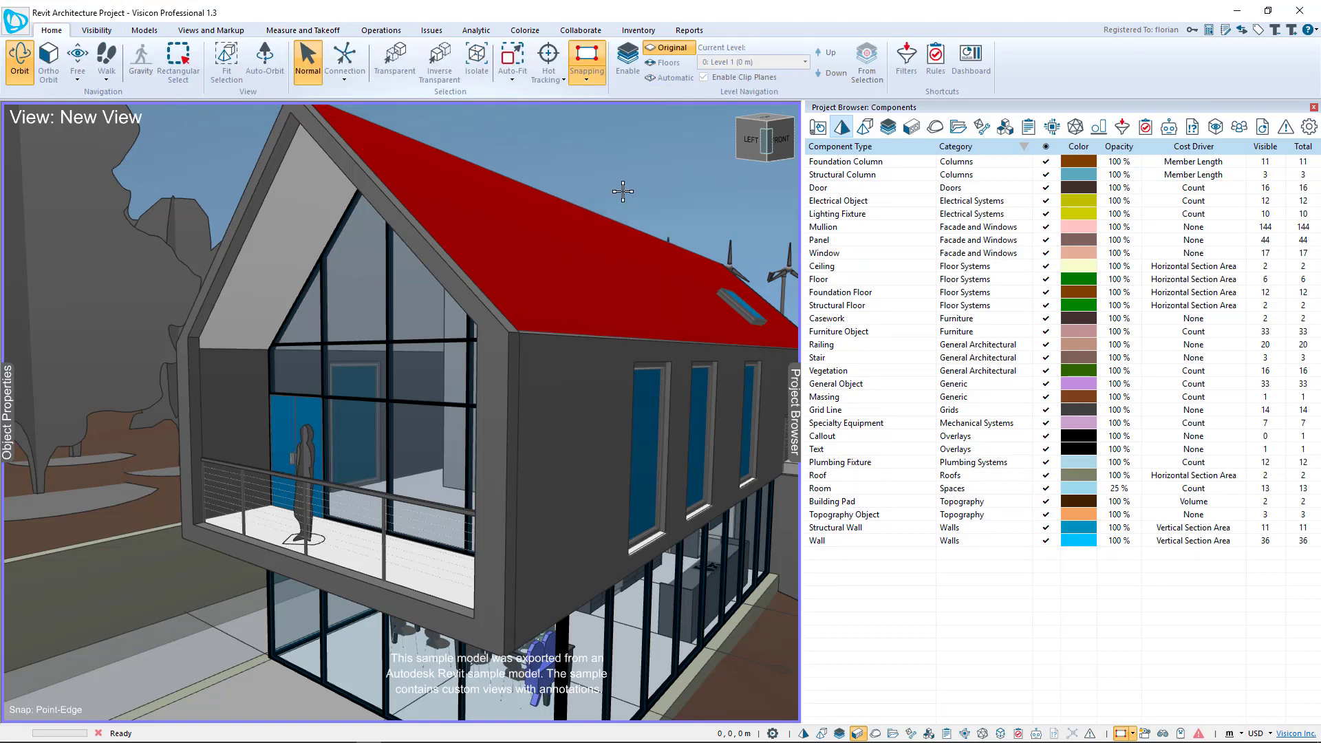
Step: Add a clip plane on the gable wall's front face and shift it inward to cut through the roof and walls
click(496, 397)
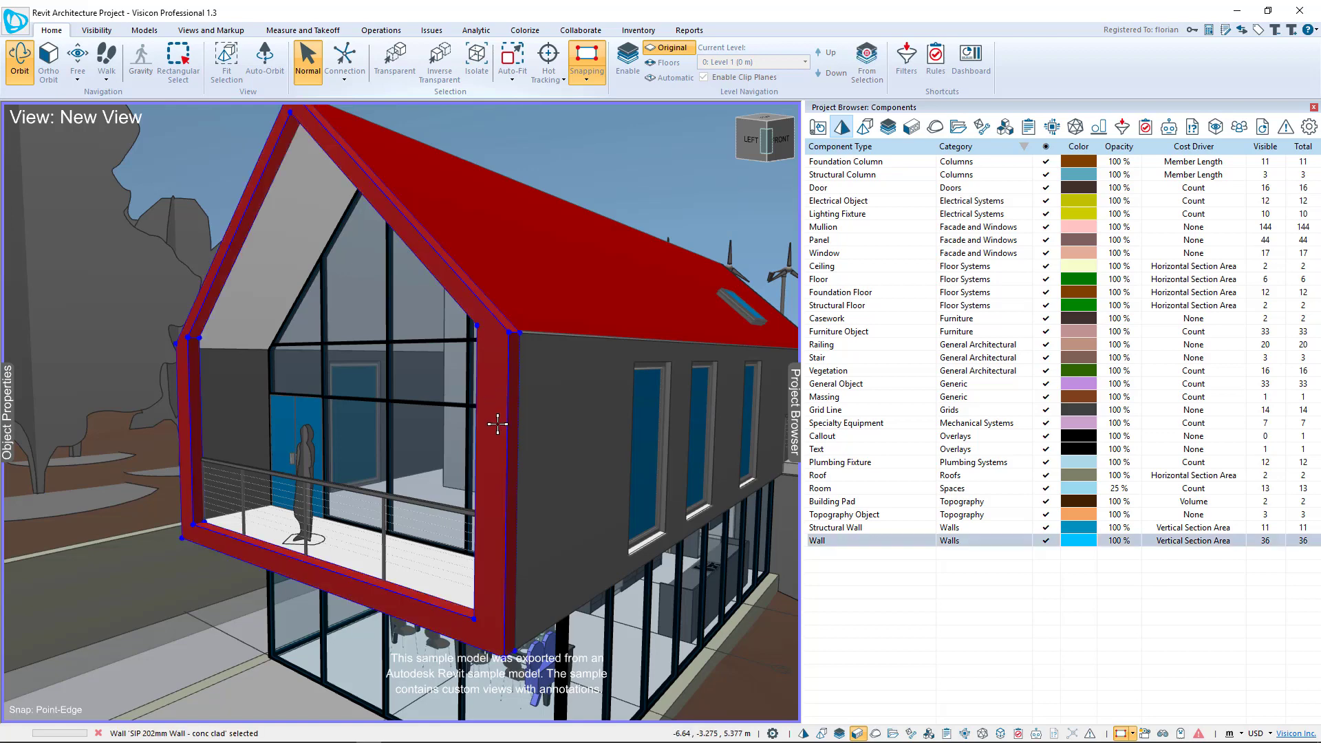
right_click(488, 388)
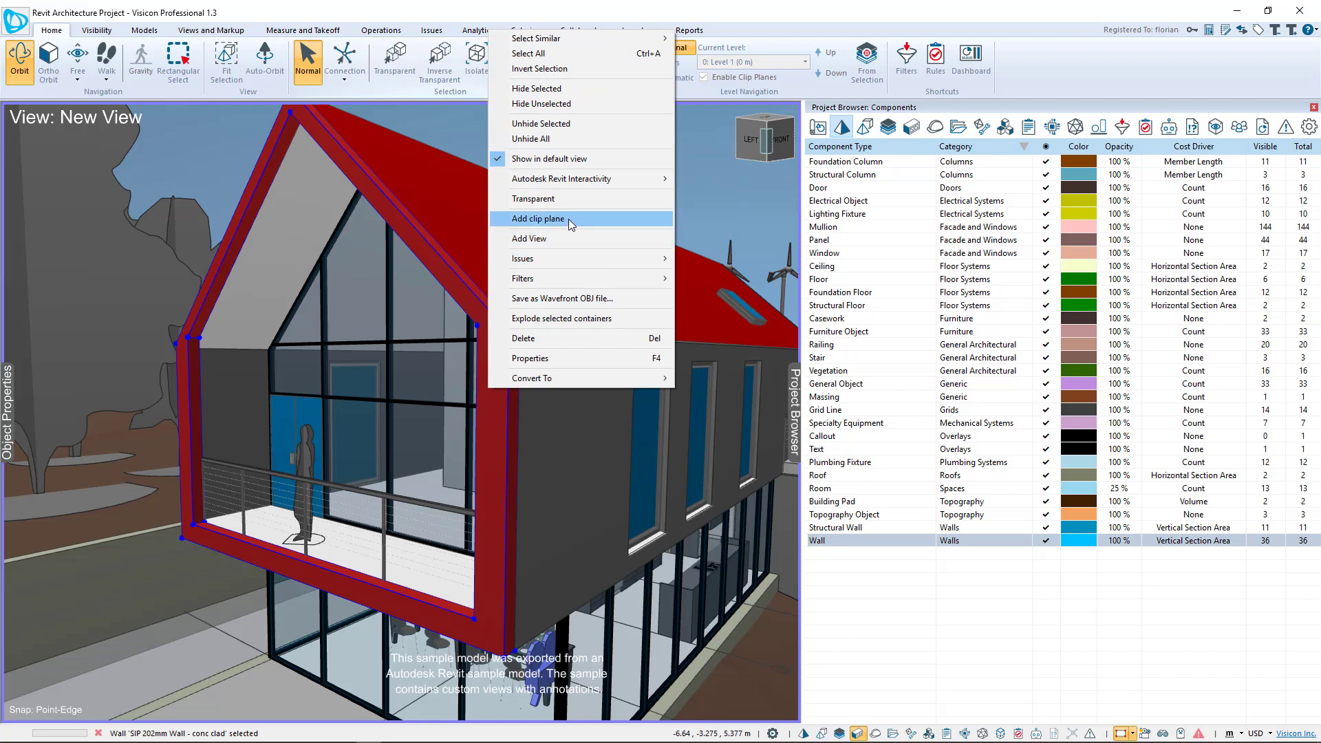
click(543, 216)
drag(481, 320, 510, 317)
scroll(525, 330, up, 3)
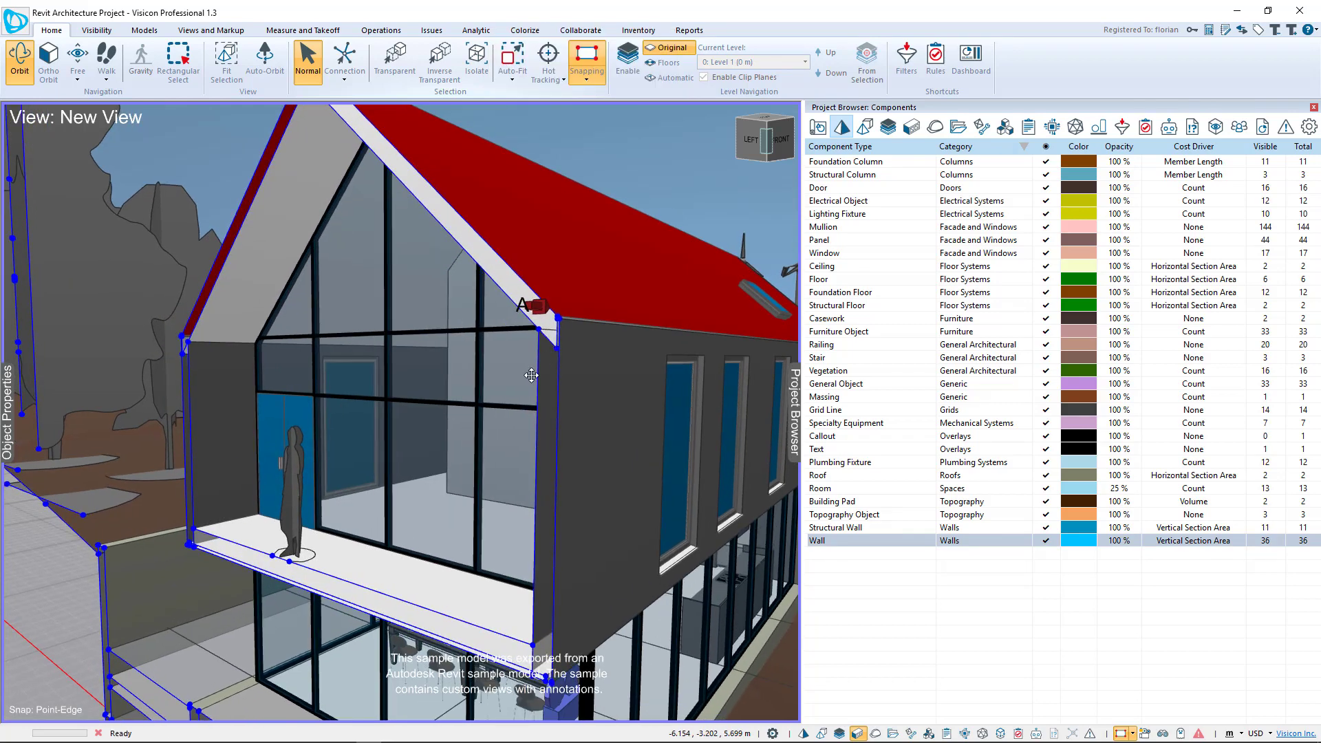
Step: Select the metal panel roof, examine the section's snap points at the eave corner, and clear the selection
middle_drag(528, 332, 452, 402)
click(452, 402)
scroll(418, 448, up, 6)
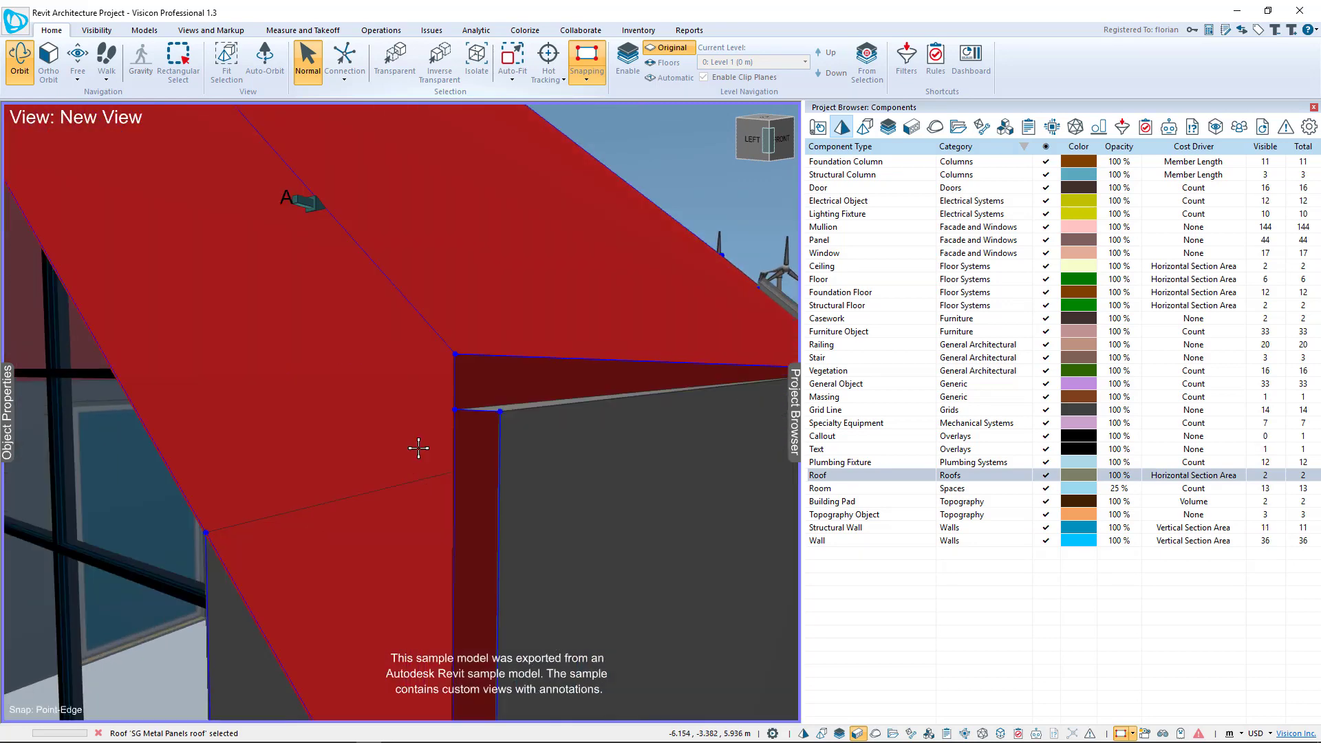
scroll(420, 446, down, 8)
scroll(461, 420, up, 5)
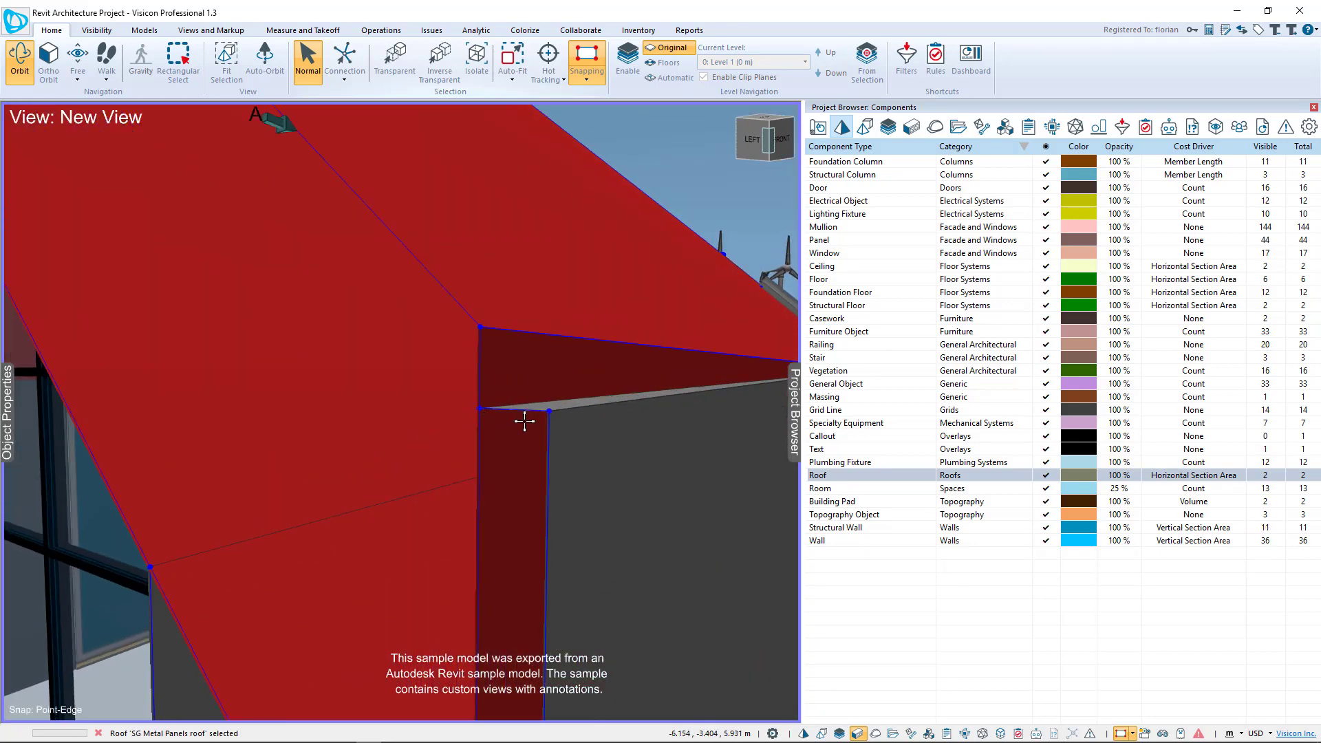
drag(518, 447, 495, 467)
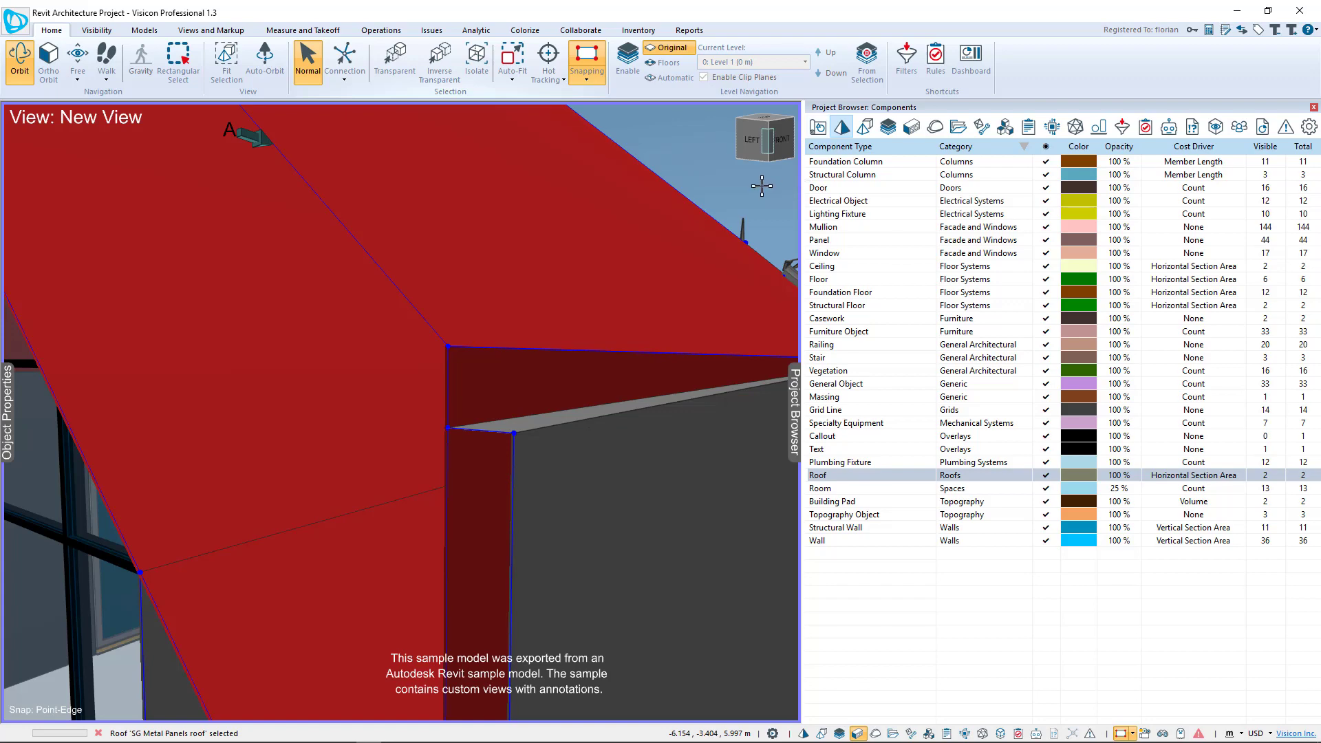
key(Escape)
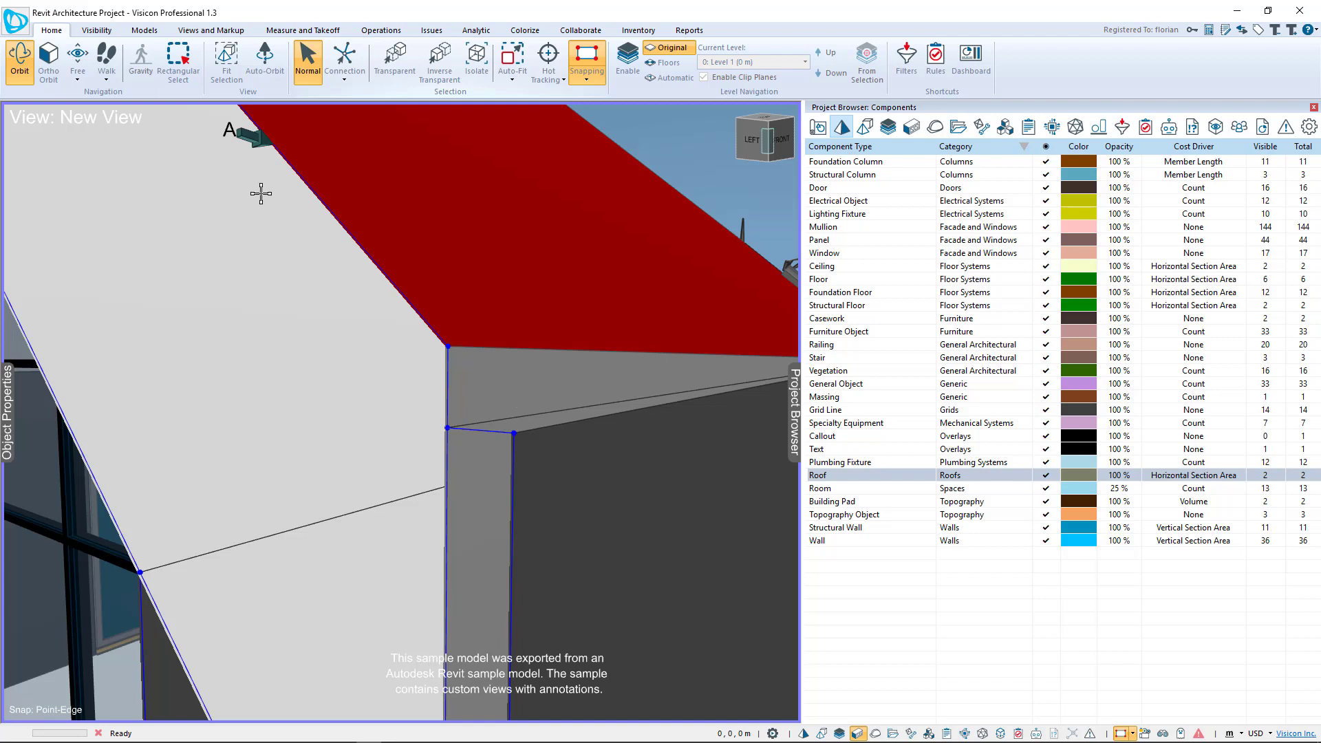
Step: Enable intersection snapping and place a linear dimension across the narrow cut layer below the eave between its two section points
click(587, 79)
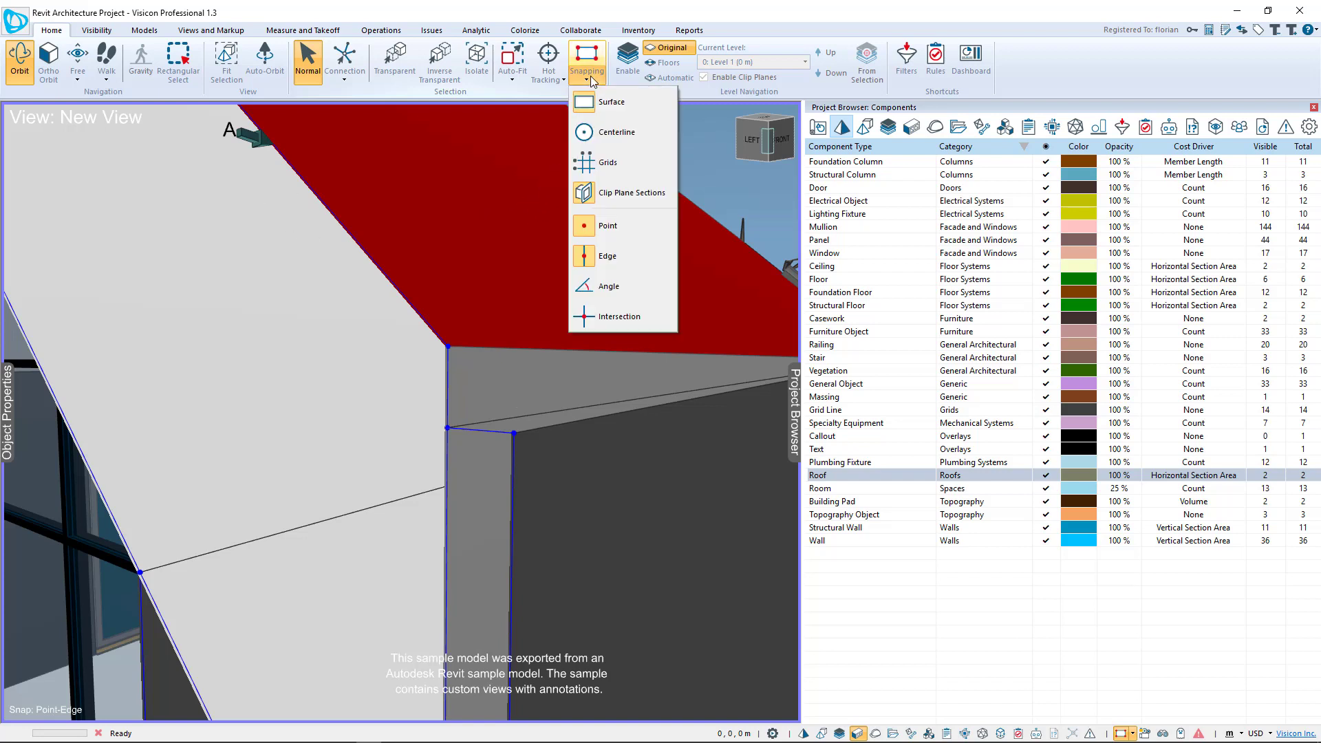
click(623, 318)
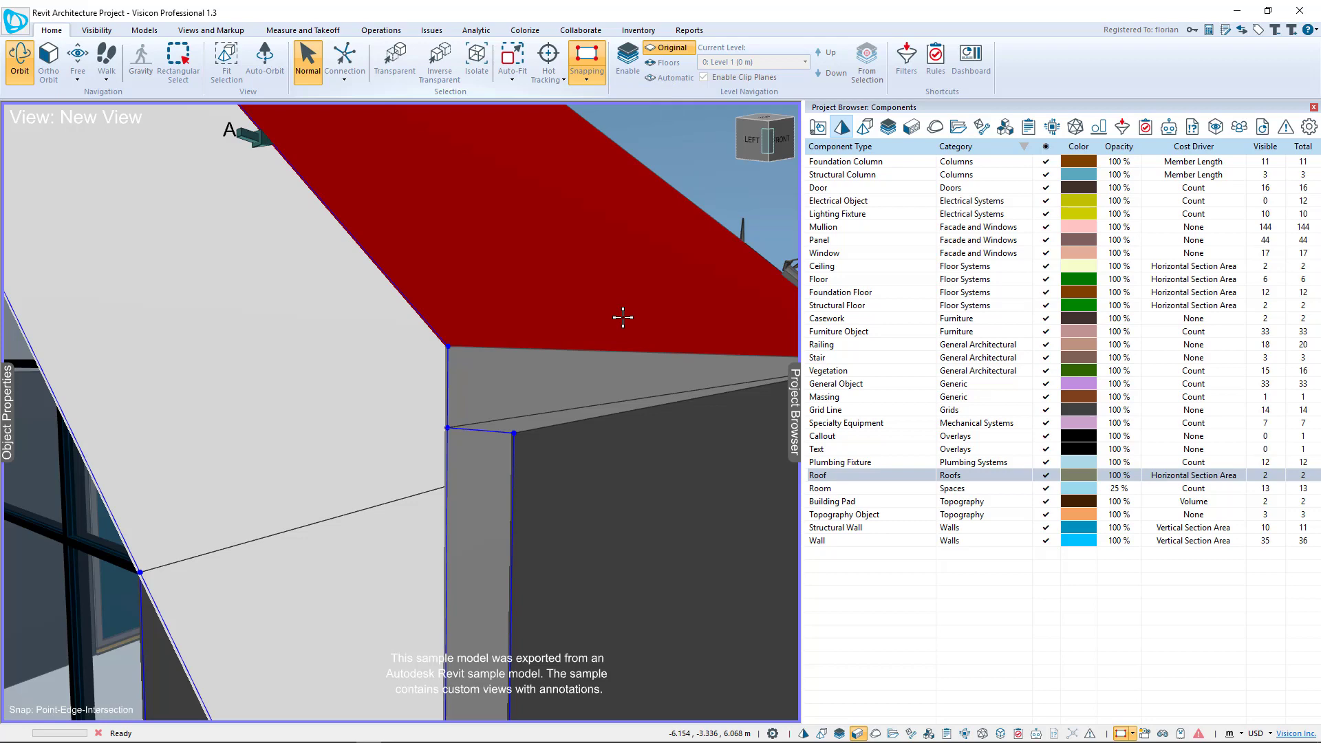
click(294, 31)
click(301, 58)
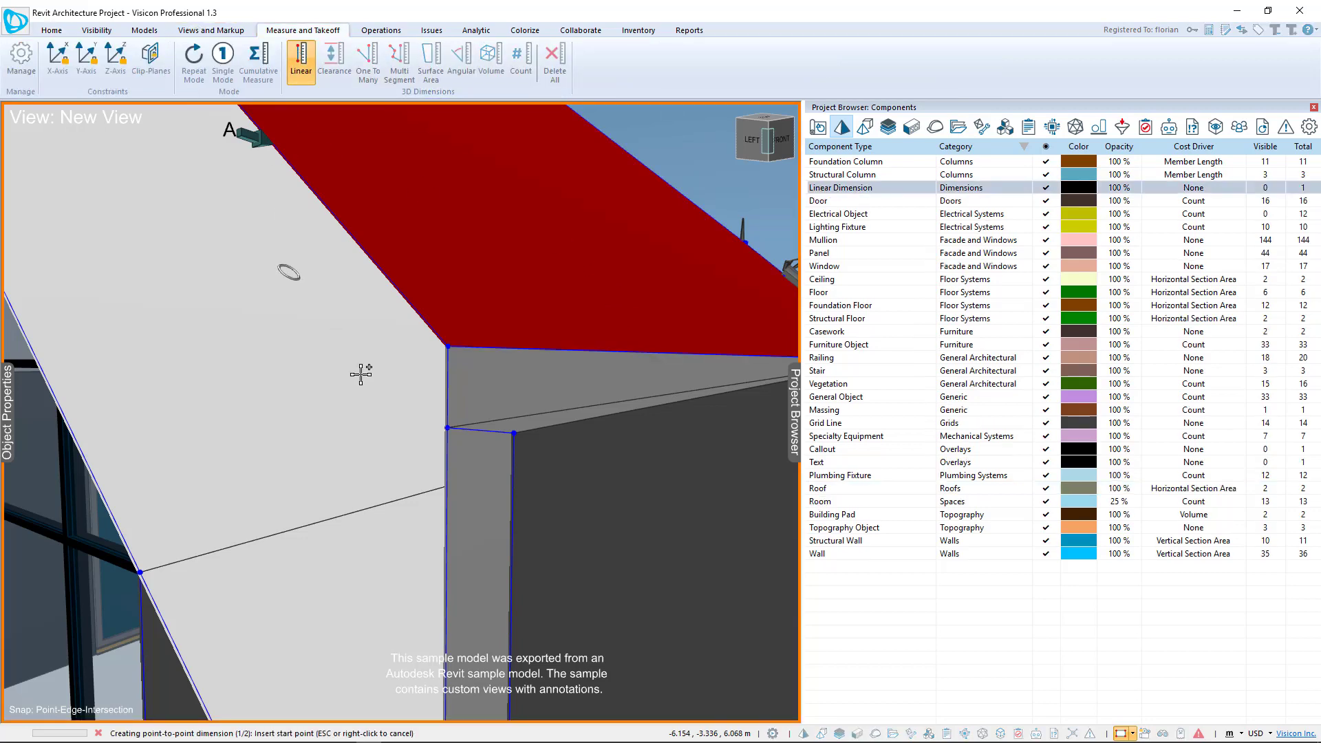
click(456, 435)
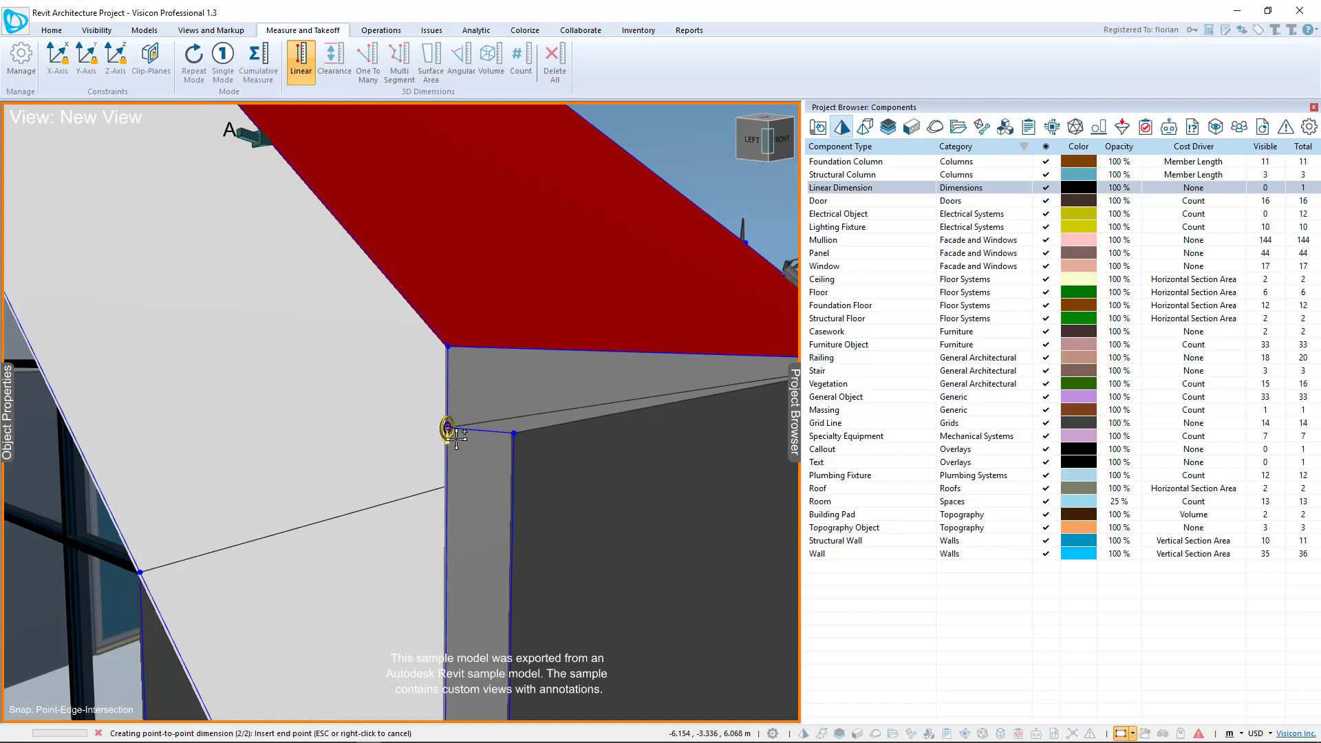
click(512, 432)
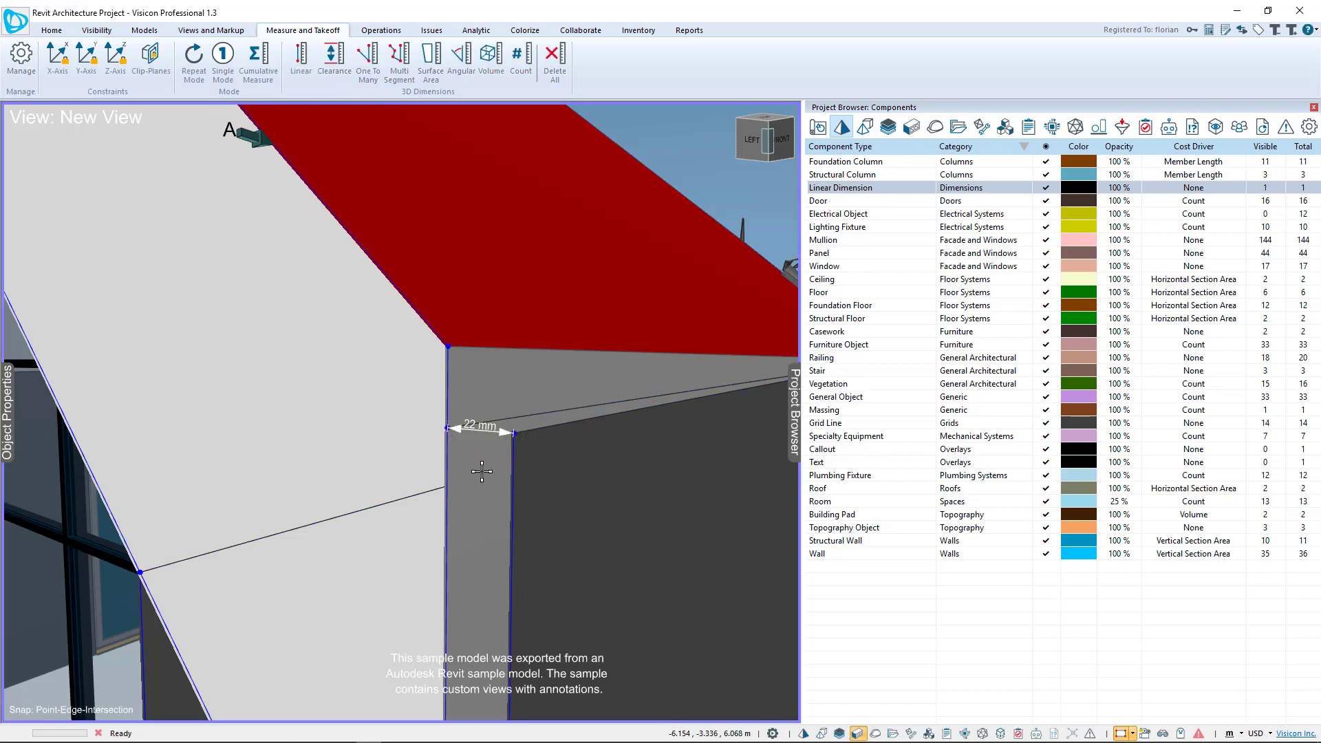
Step: Delete the linear dimension below the eave and remove the clip plane cutting through the gable
drag(481, 471, 478, 473)
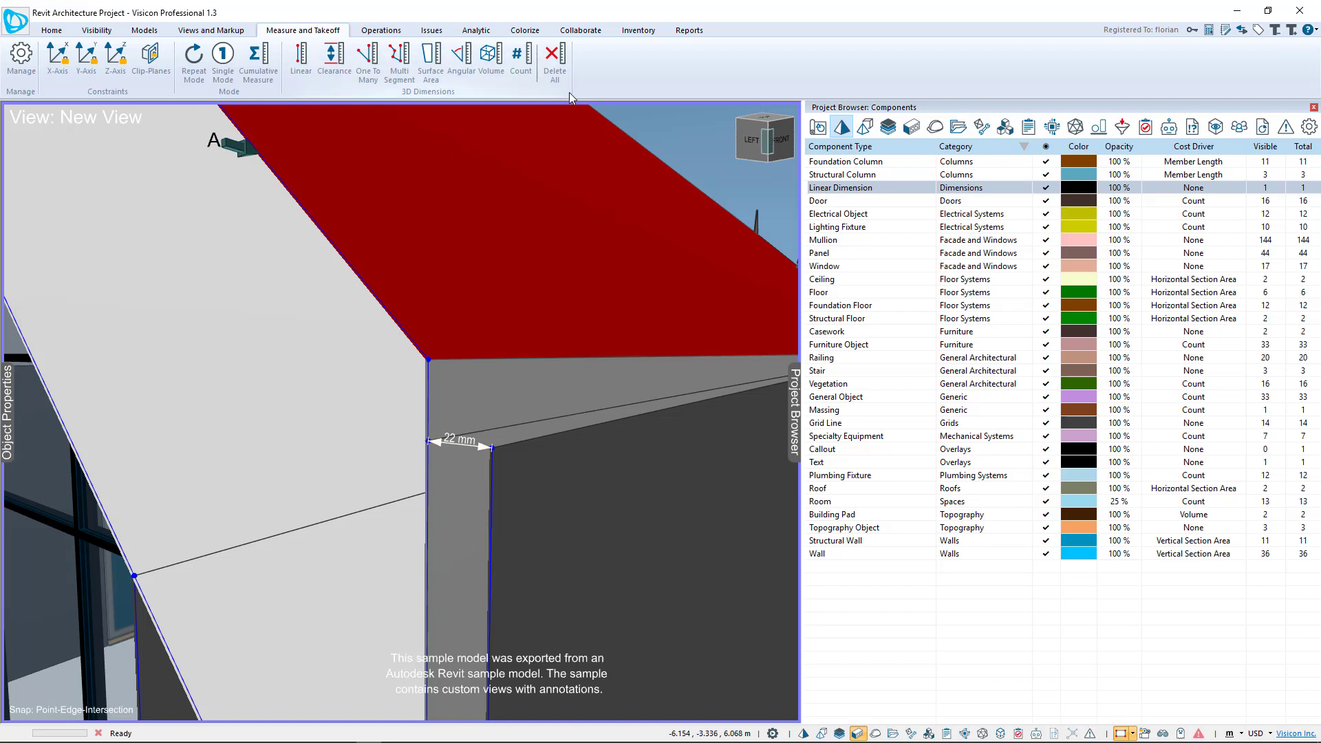
click(555, 61)
click(694, 383)
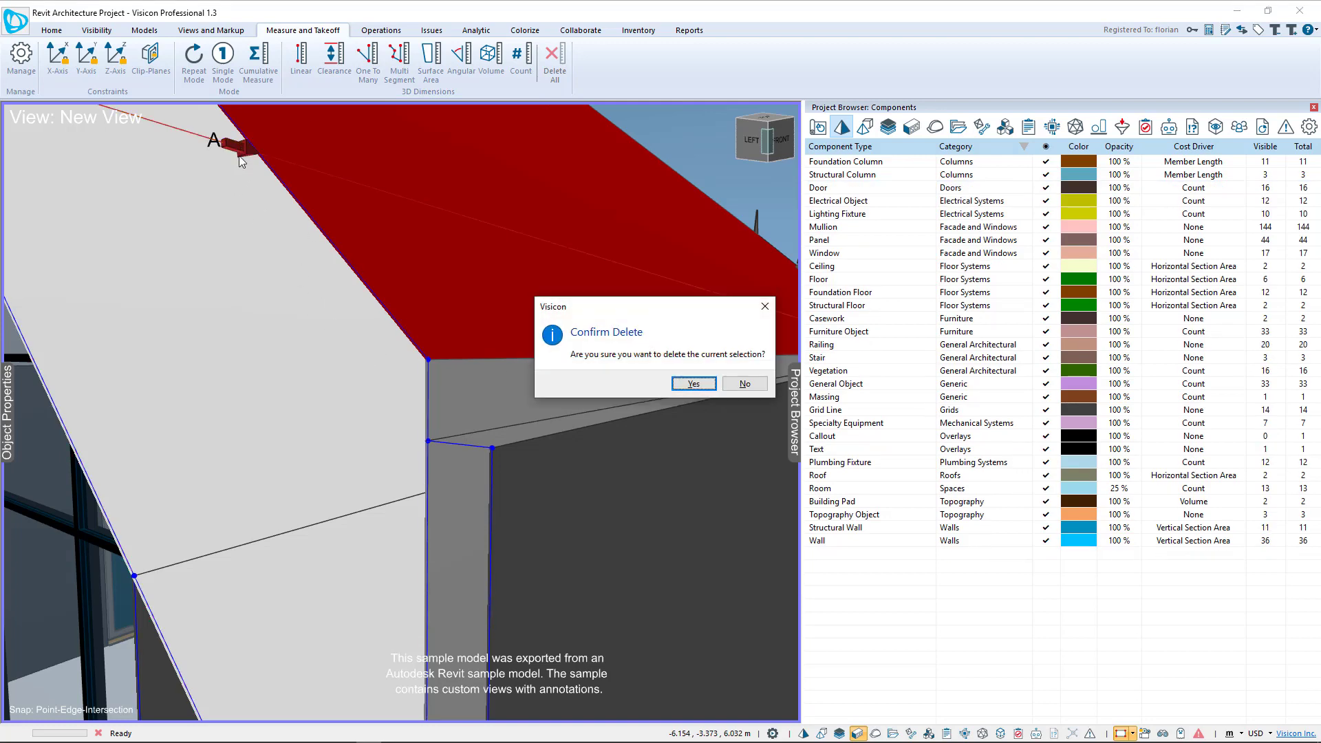
click(692, 383)
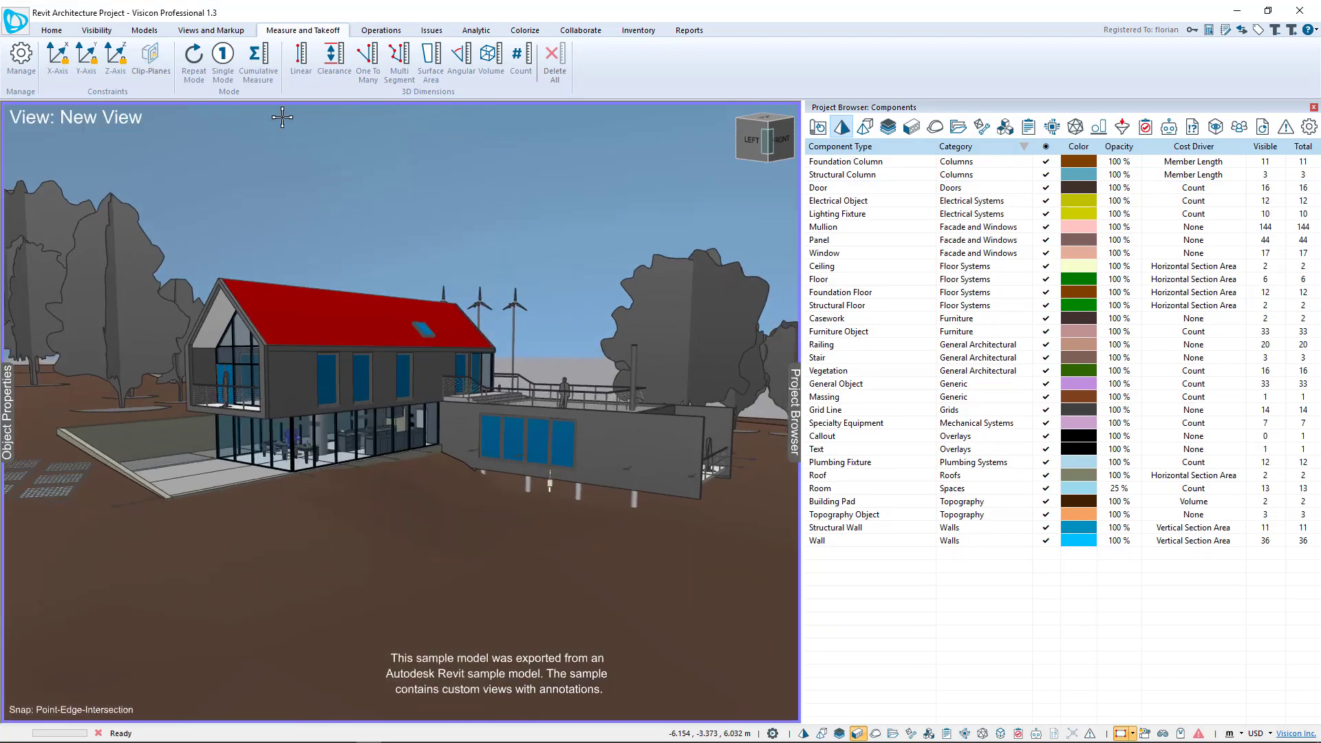
Step: Limit object snapping to centerlines by turning off surface and clip plane section snapping
click(61, 28)
click(586, 61)
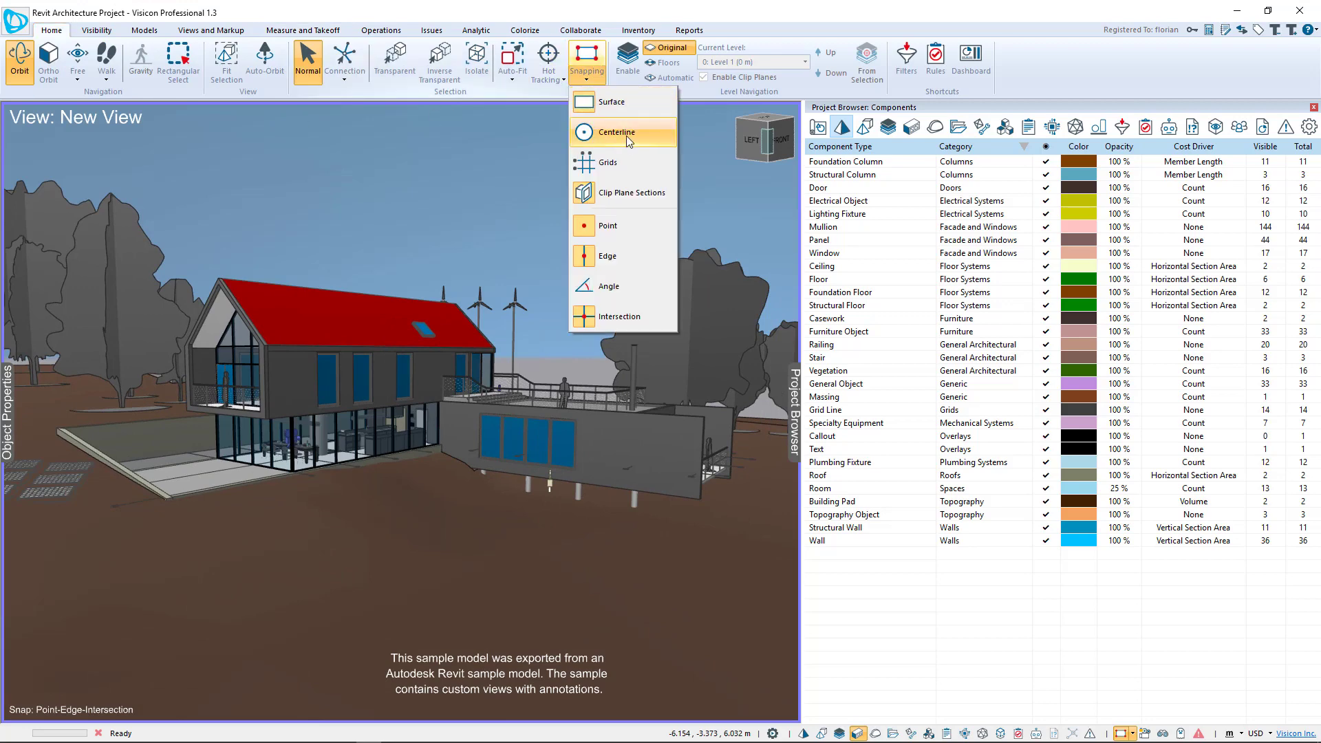
click(621, 101)
click(601, 80)
click(625, 196)
click(587, 80)
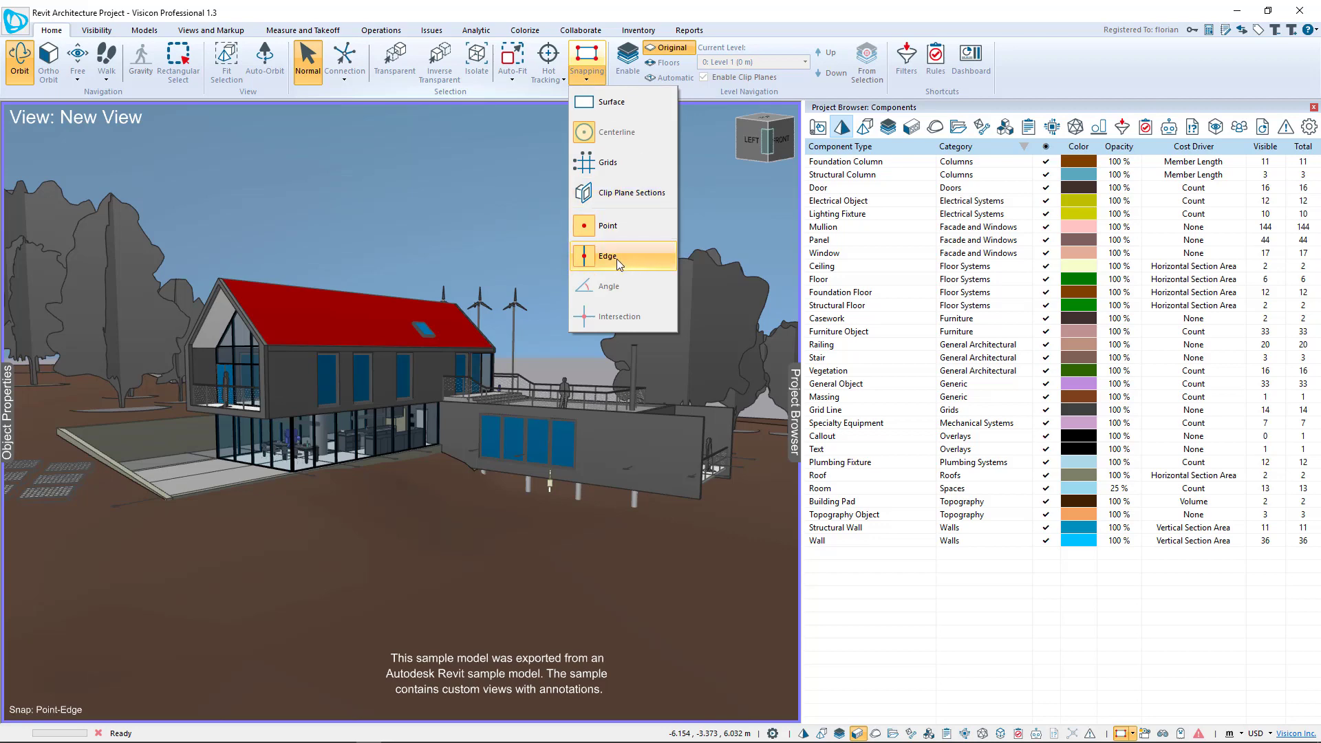
Step: Select a 600mm diameter foundation column beneath the low wing's windowed wall and examine its centerline
drag(605, 516, 601, 485)
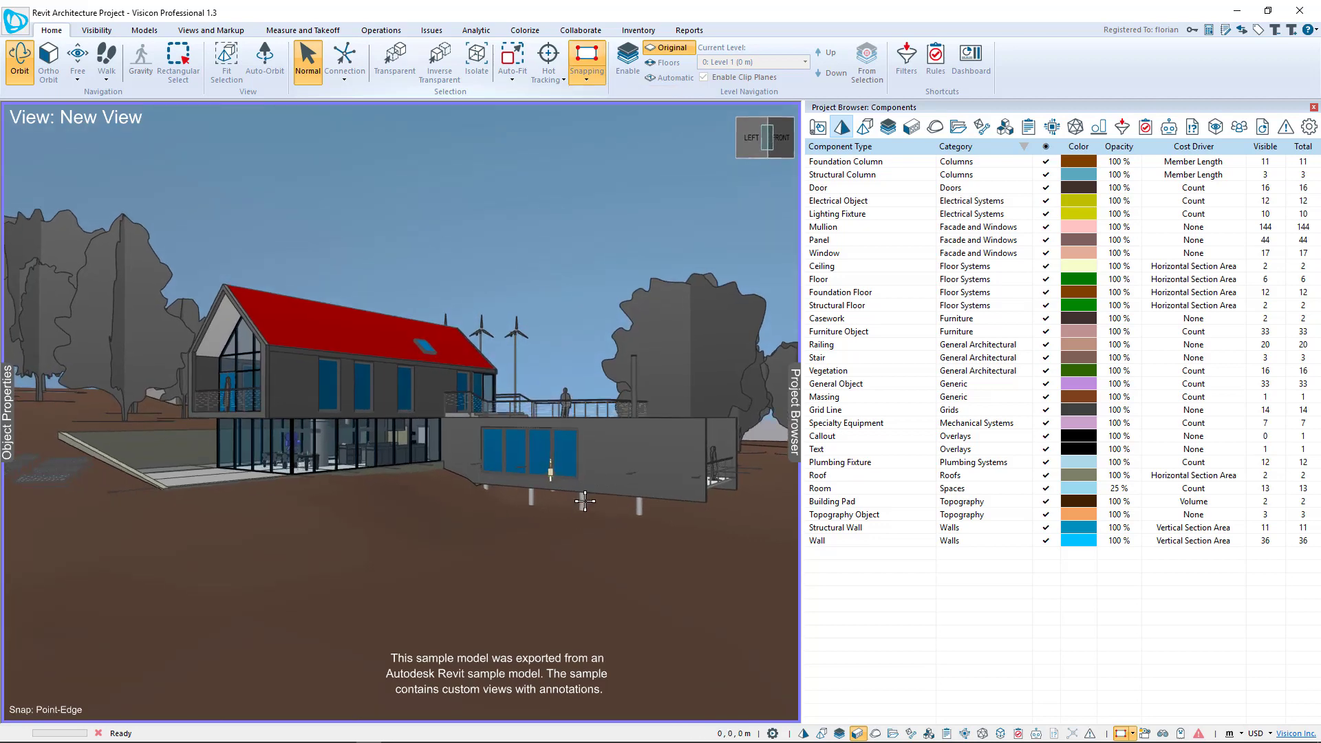
double_click(585, 501)
scroll(486, 471, up, 4)
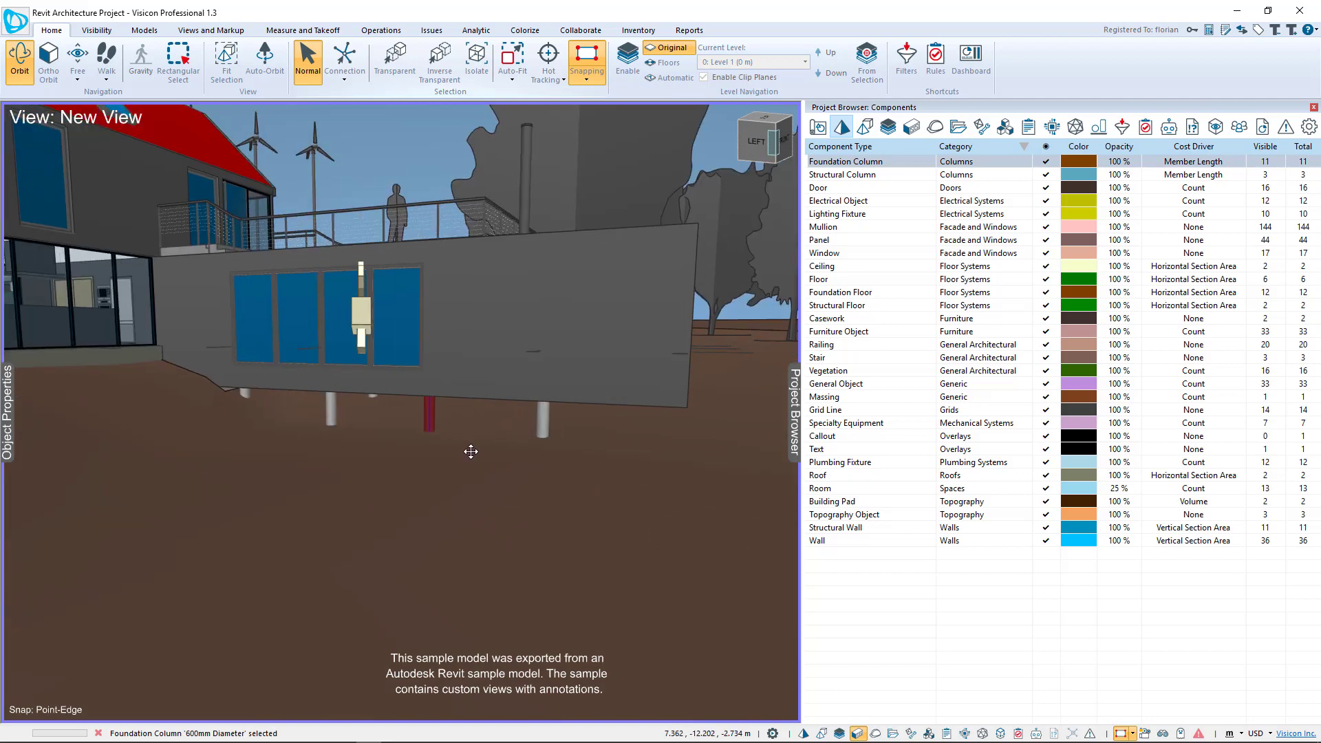
scroll(438, 458, up, 3)
drag(431, 466, 404, 488)
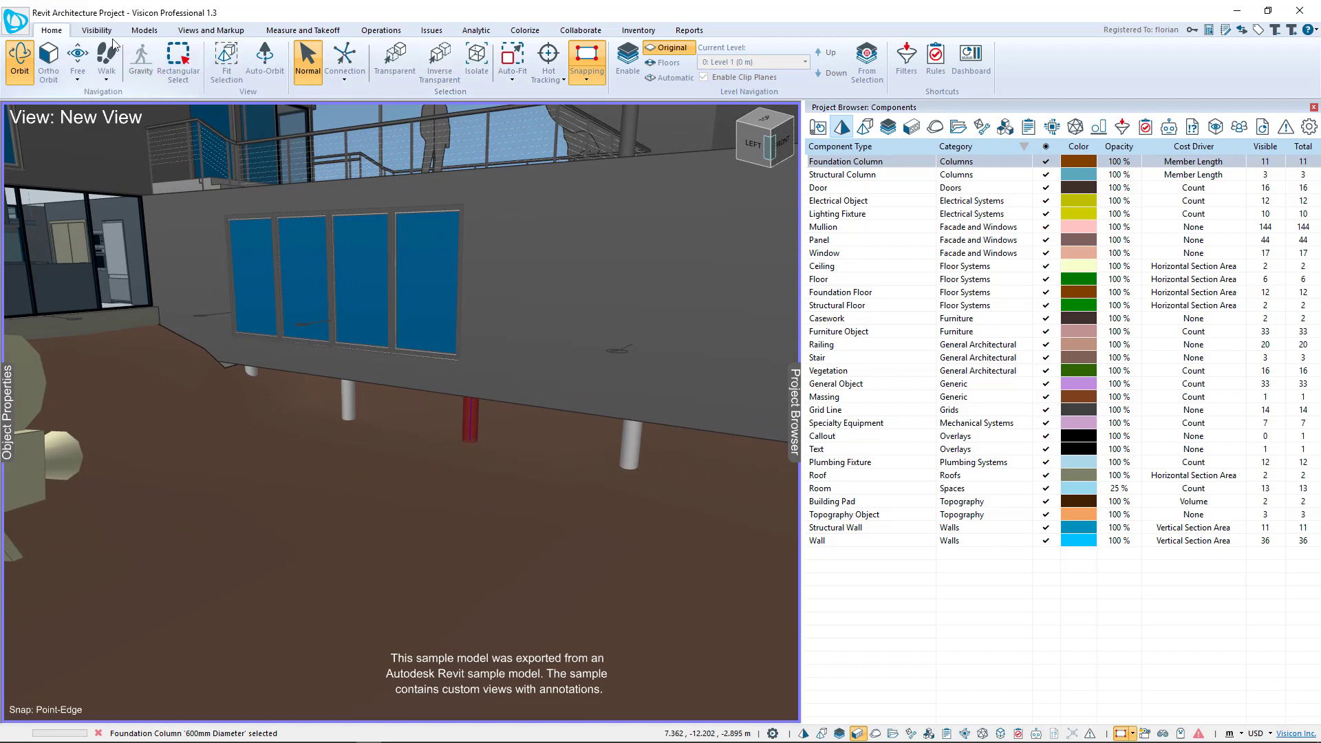
Step: Place a linear dimension between the centerlines of two neighbouring foundation columns and delete it again
click(303, 30)
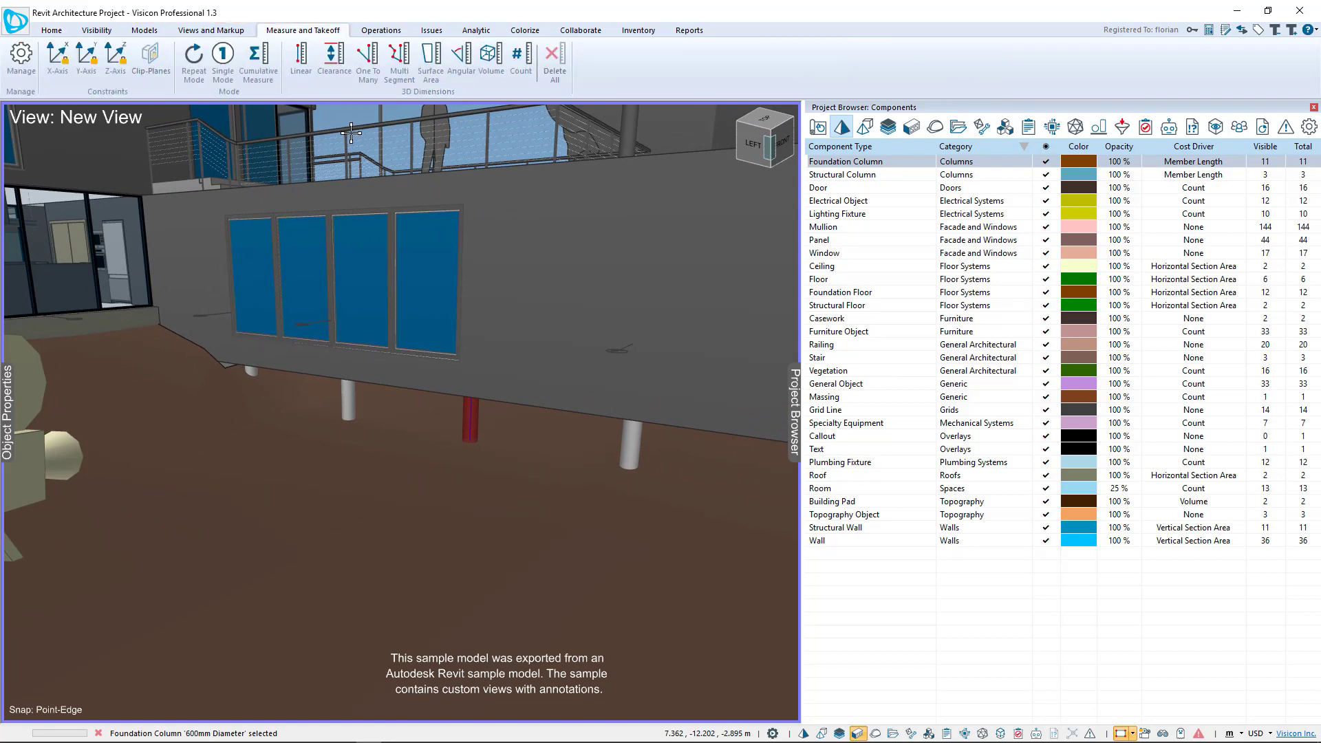
click(300, 61)
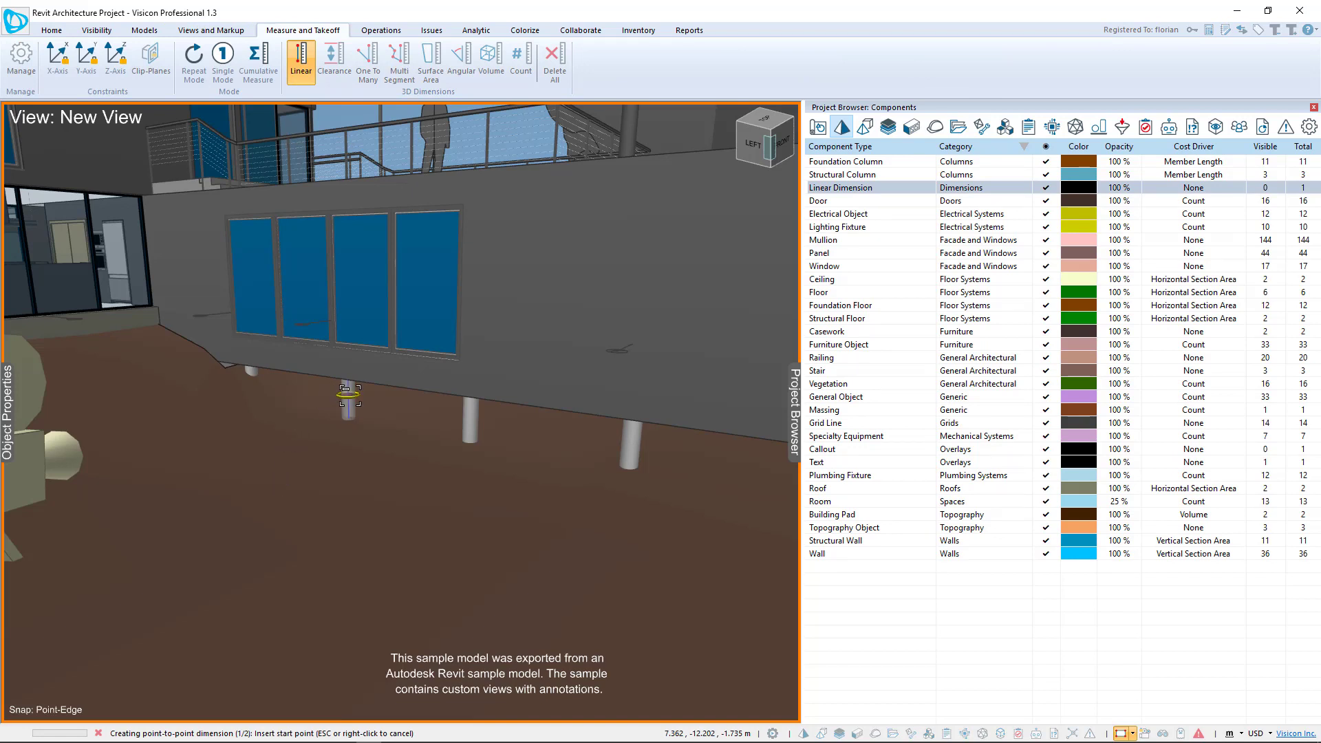
click(348, 393)
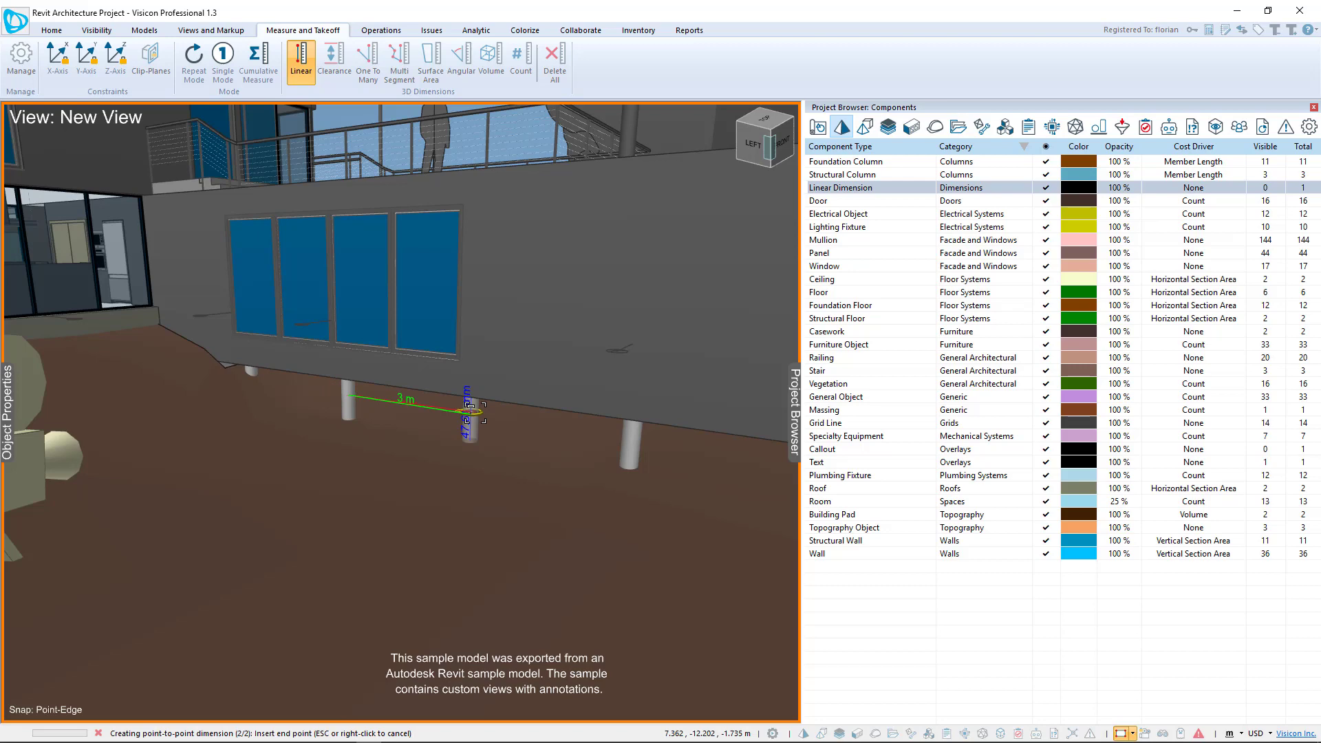
click(470, 407)
mouse_move(443, 430)
mouse_down()
mouse_move(537, 566)
mouse_move(312, 420)
mouse_move(446, 431)
mouse_up()
click(554, 62)
click(693, 383)
Step: Enable grid snapping and intersection snapping for the grid lines around the glazed ground-floor dining area
scroll(398, 460, down, 3)
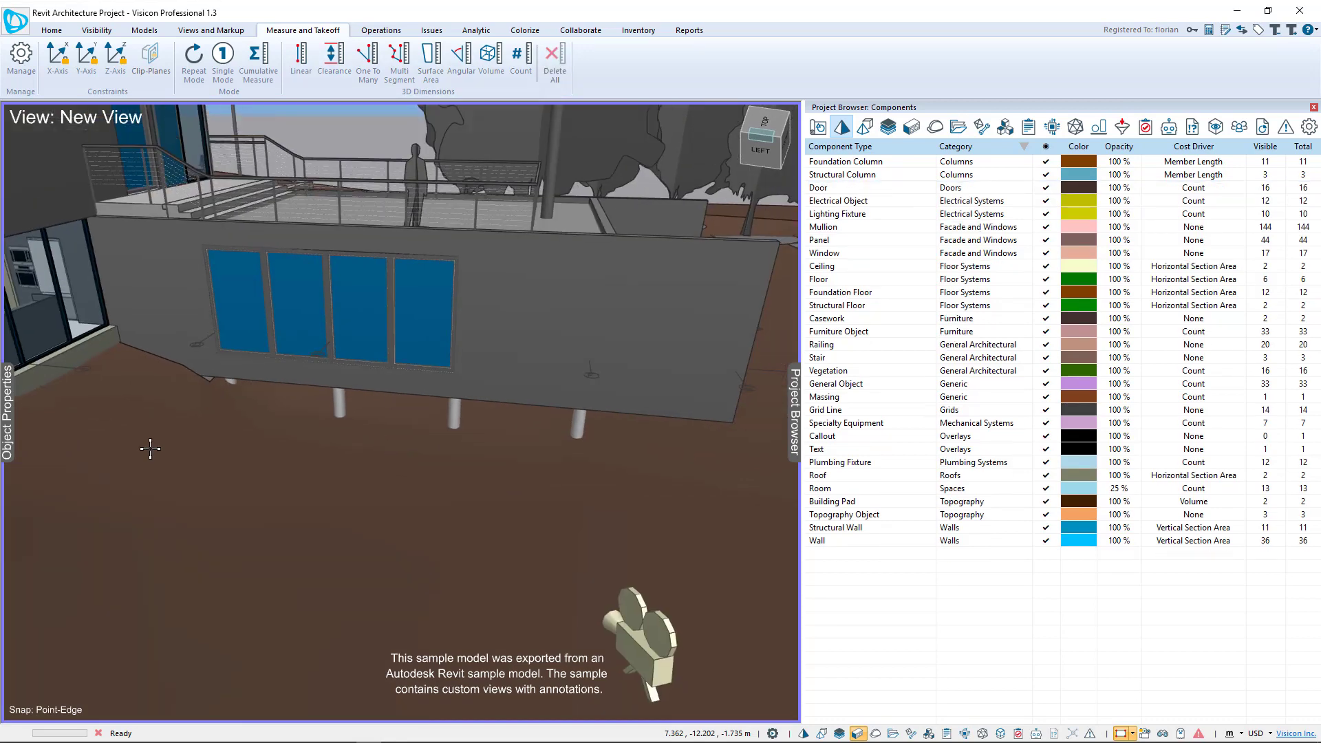
middle_drag(138, 448, 572, 433)
drag(343, 552, 291, 519)
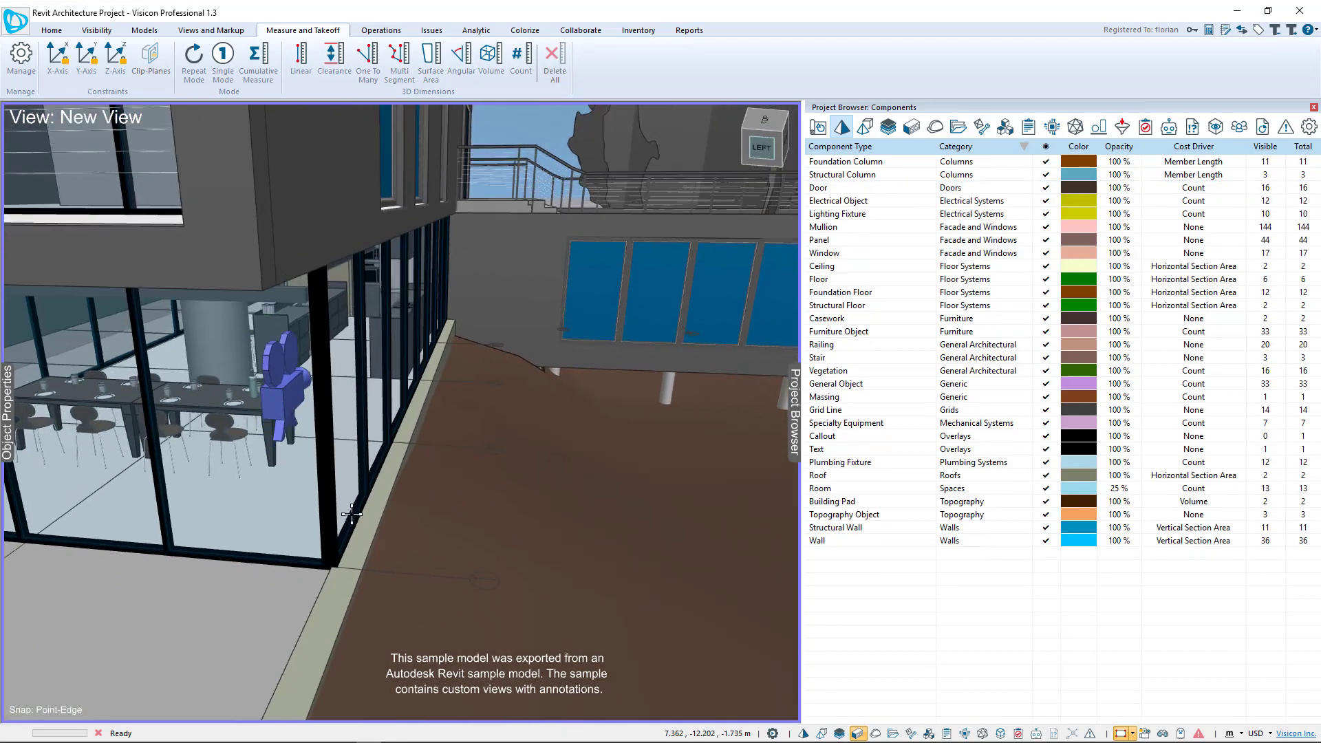
middle_drag(405, 516, 445, 473)
drag(444, 473, 439, 409)
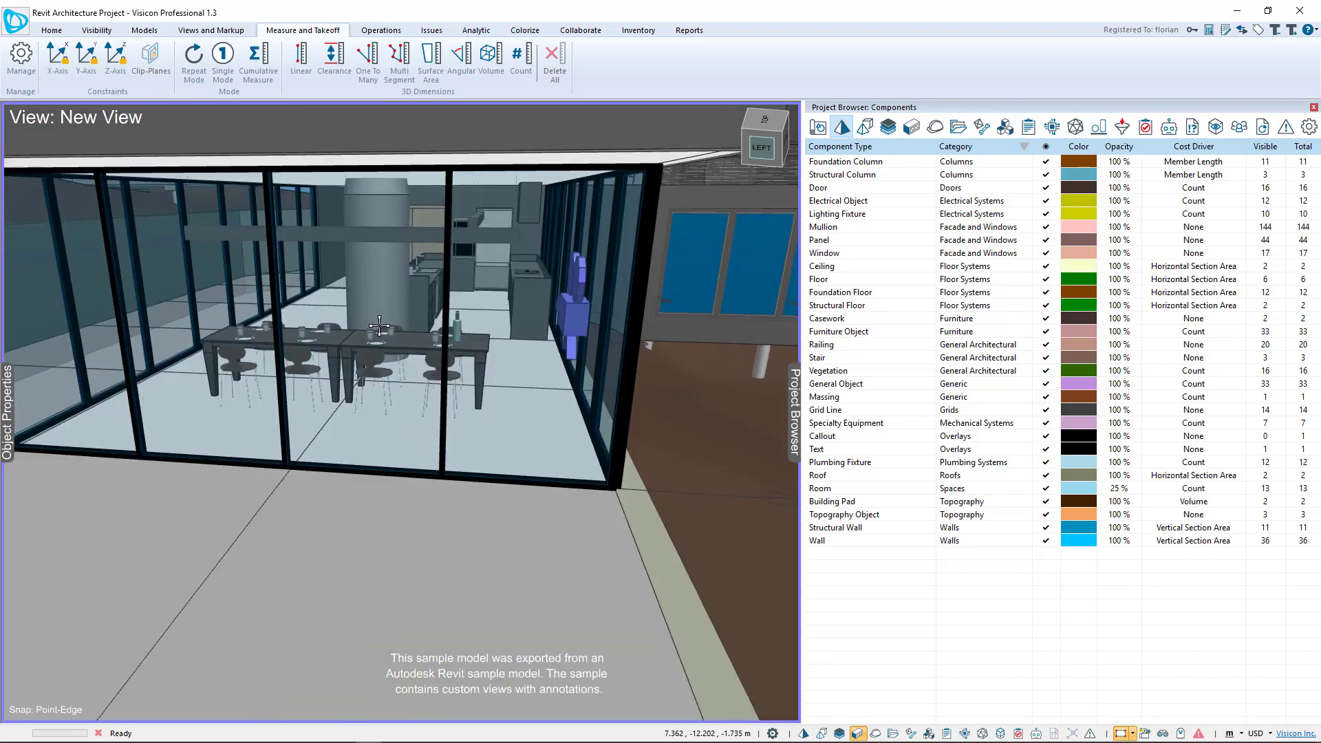
click(52, 31)
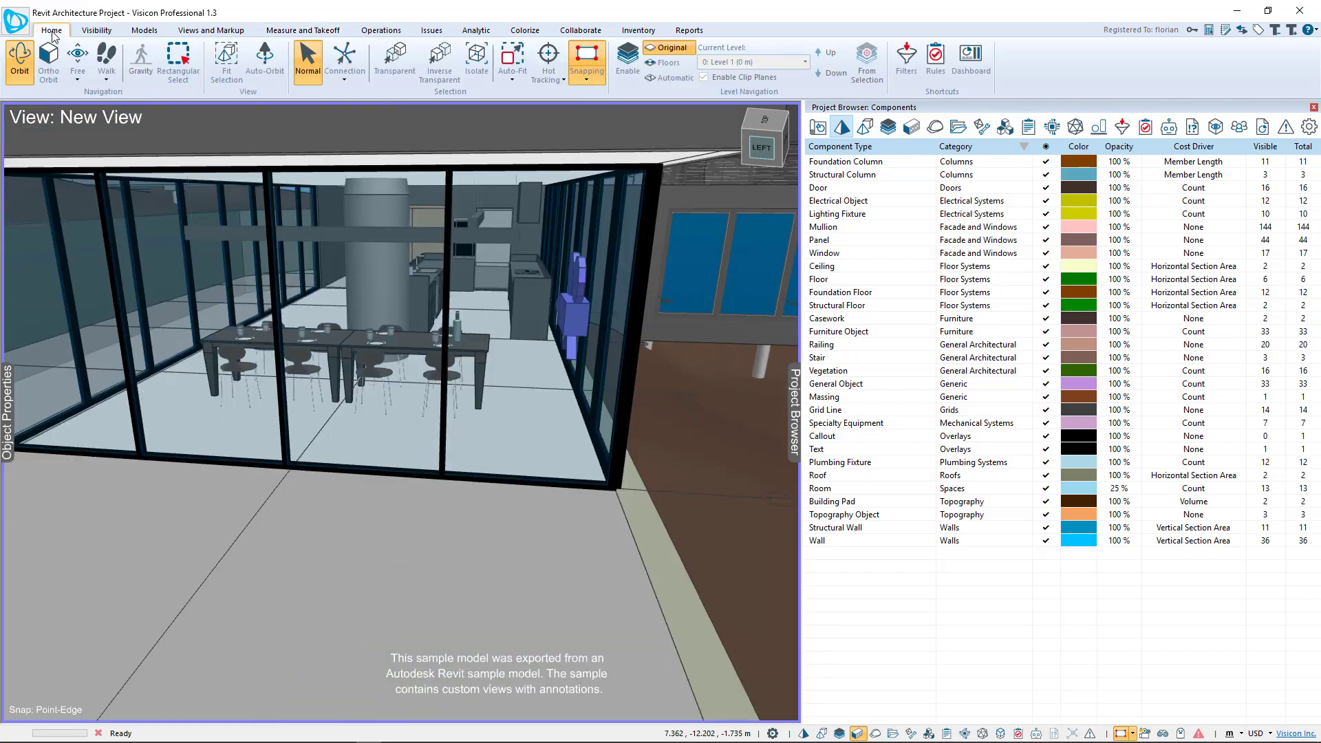
click(588, 81)
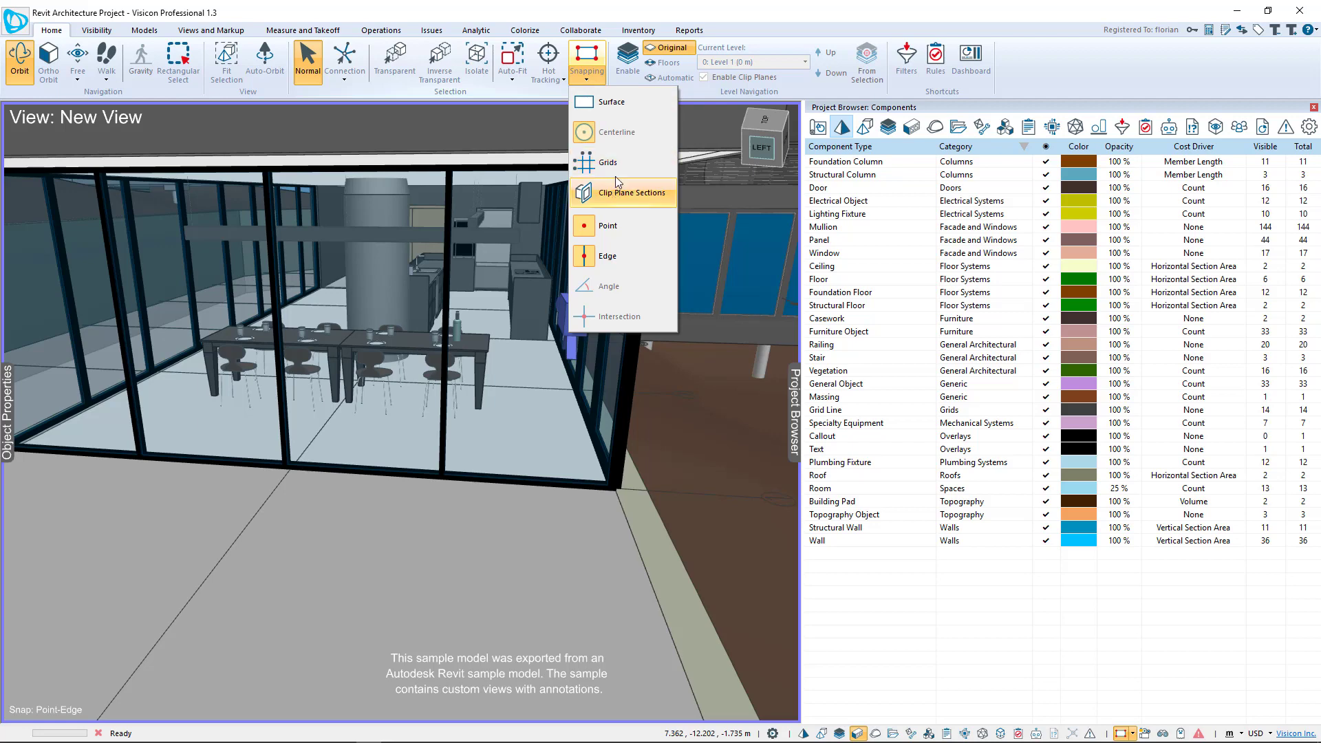
click(615, 166)
click(587, 79)
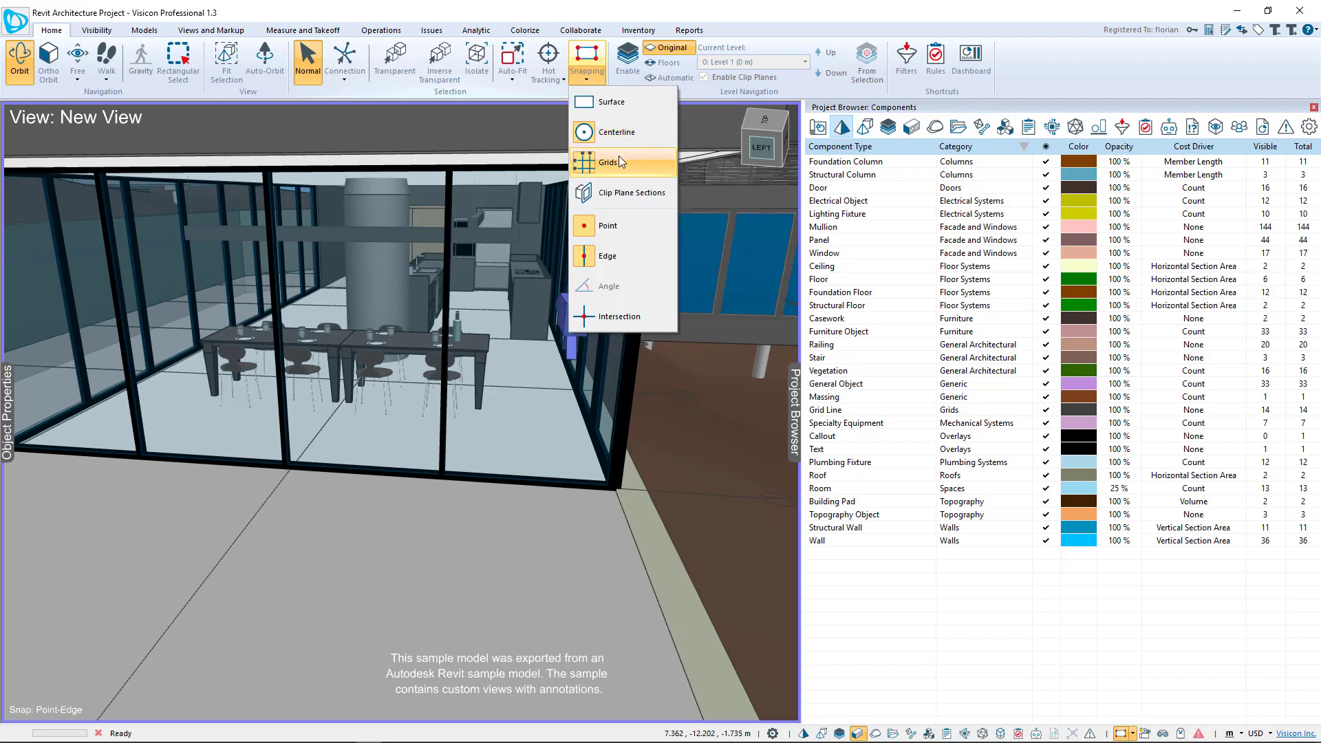
click(618, 322)
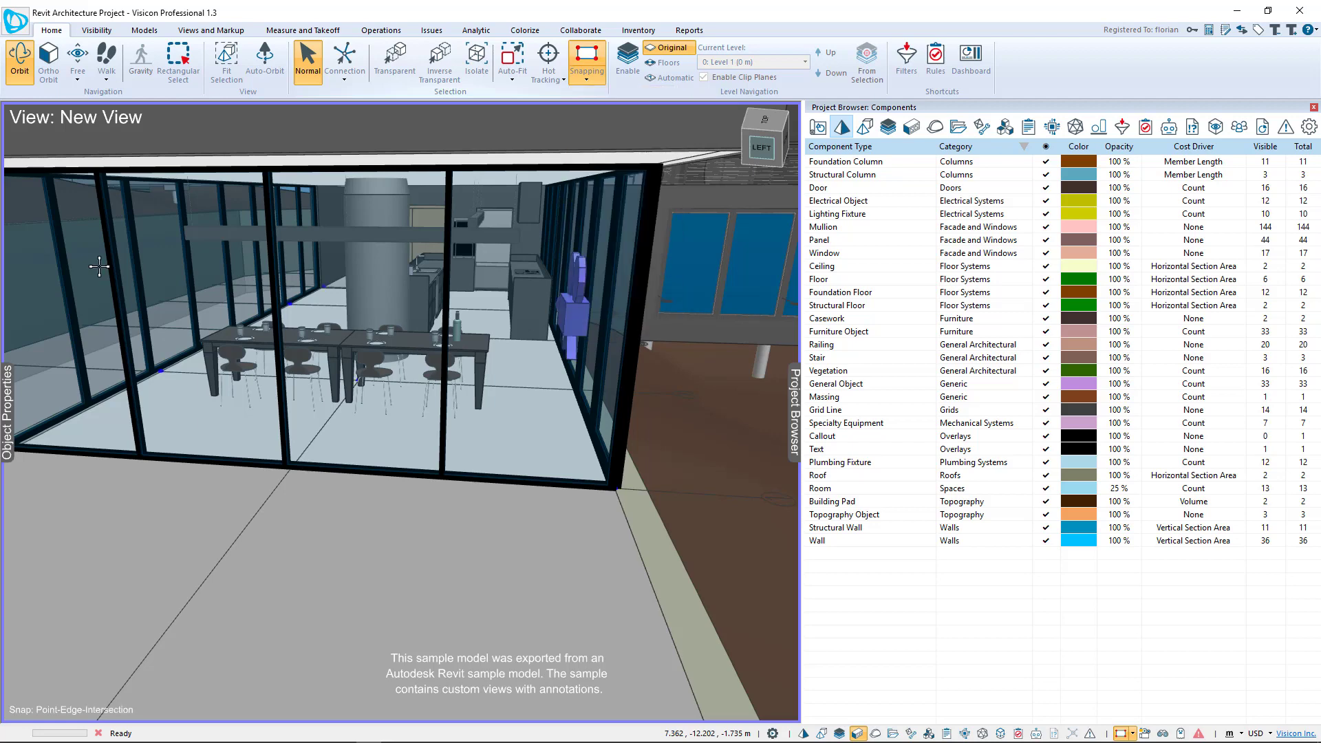
Step: Add a clip plane on the terrace's structural floor, raise it to cut horizontally through the ground floor, and clear the selection
right_click(213, 498)
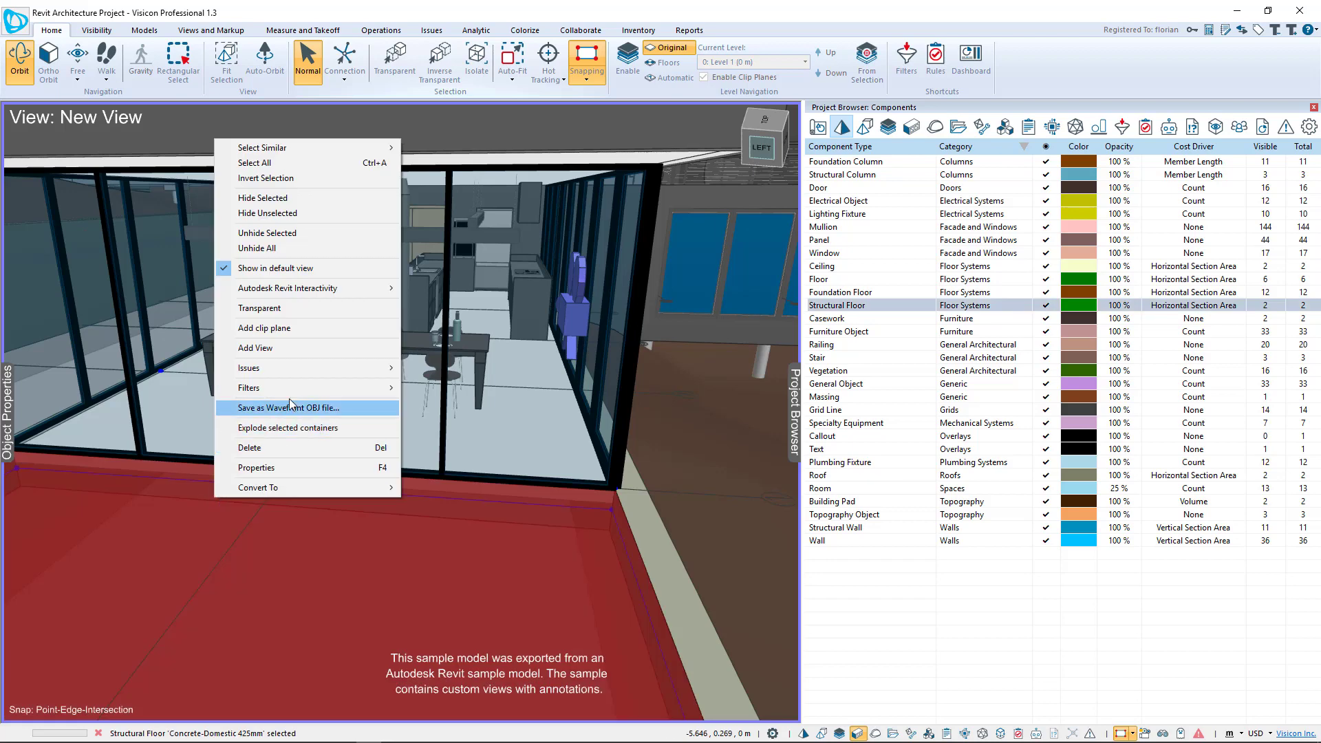
click(309, 339)
click(207, 474)
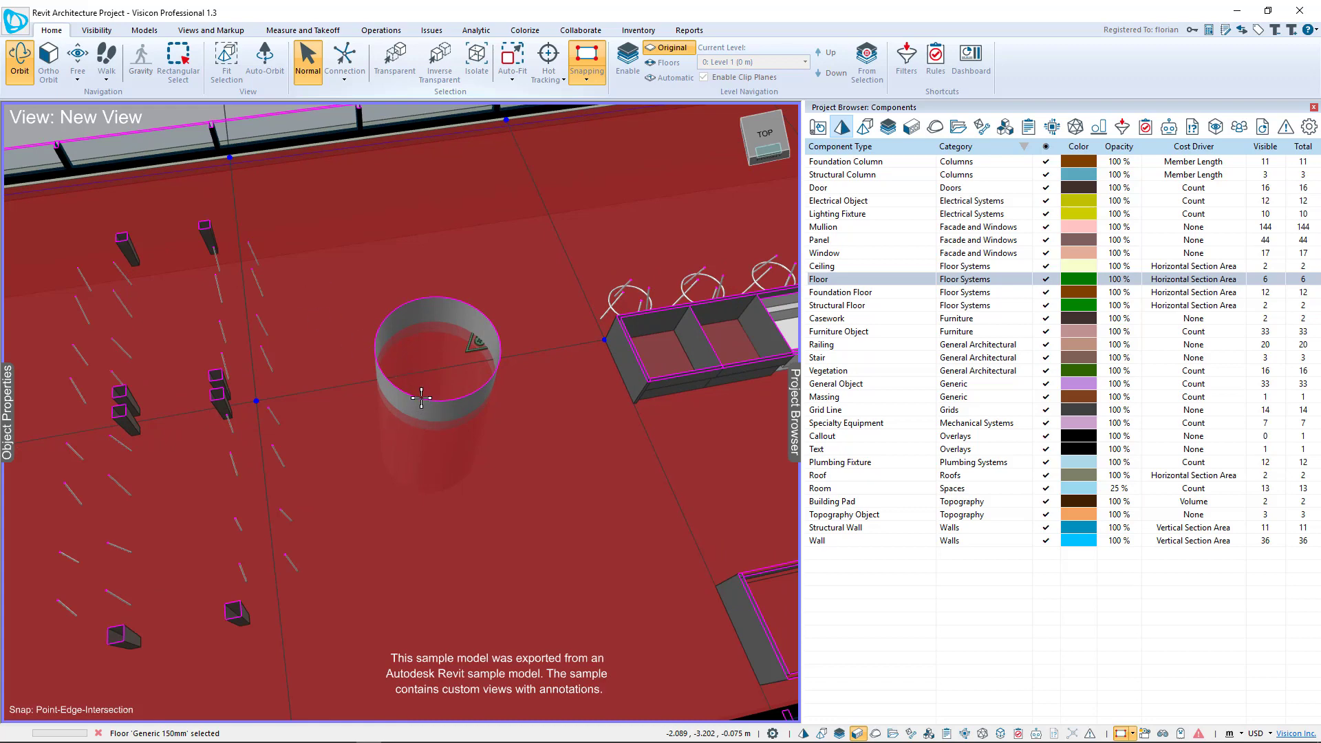
key(Escape)
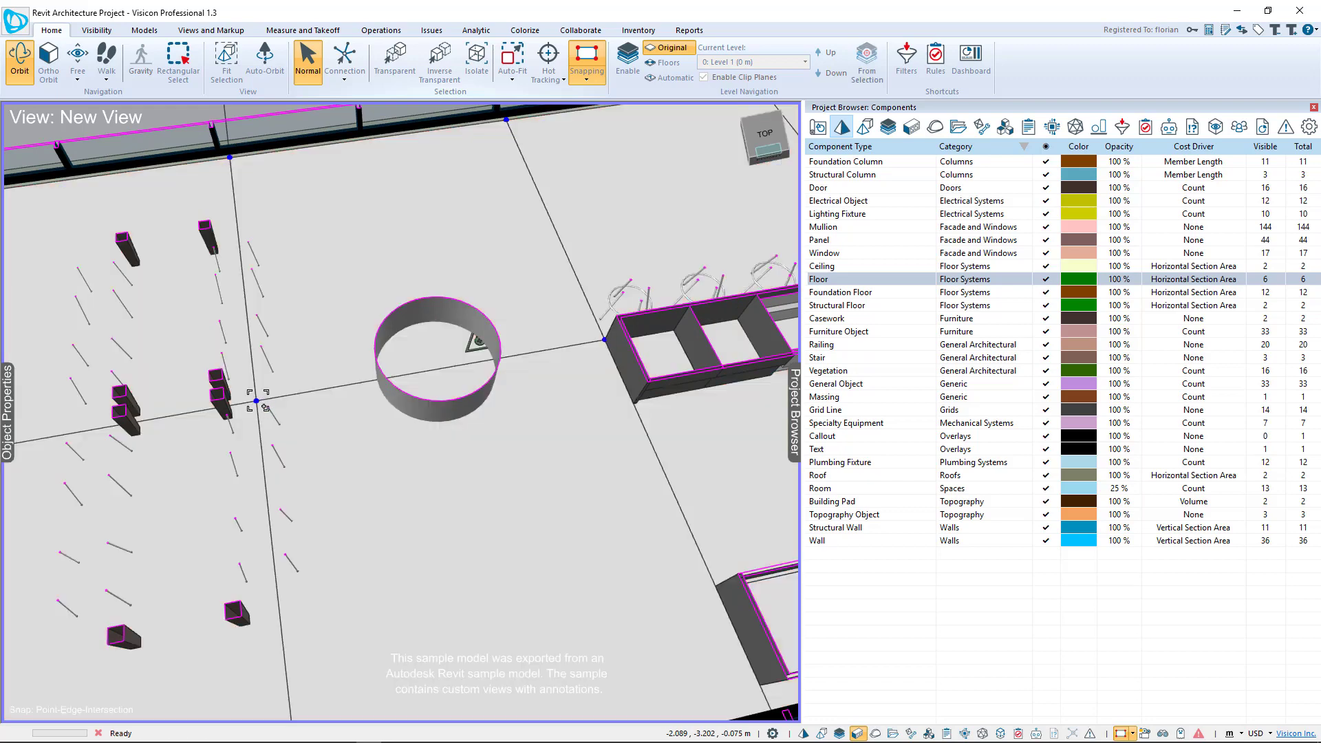
Step: Place a linear dimension from the grid intersection beside the dining table legs to the center of the nearby cut cylinder
click(282, 31)
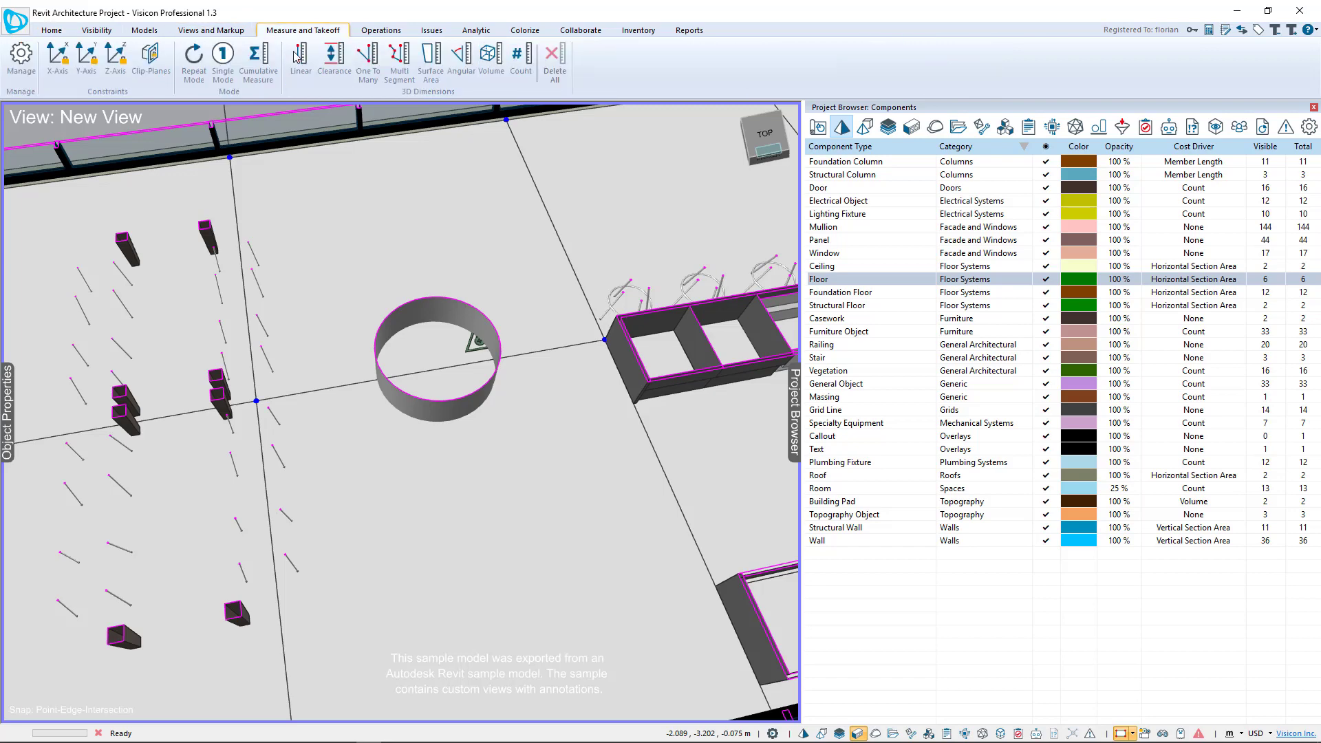
click(300, 62)
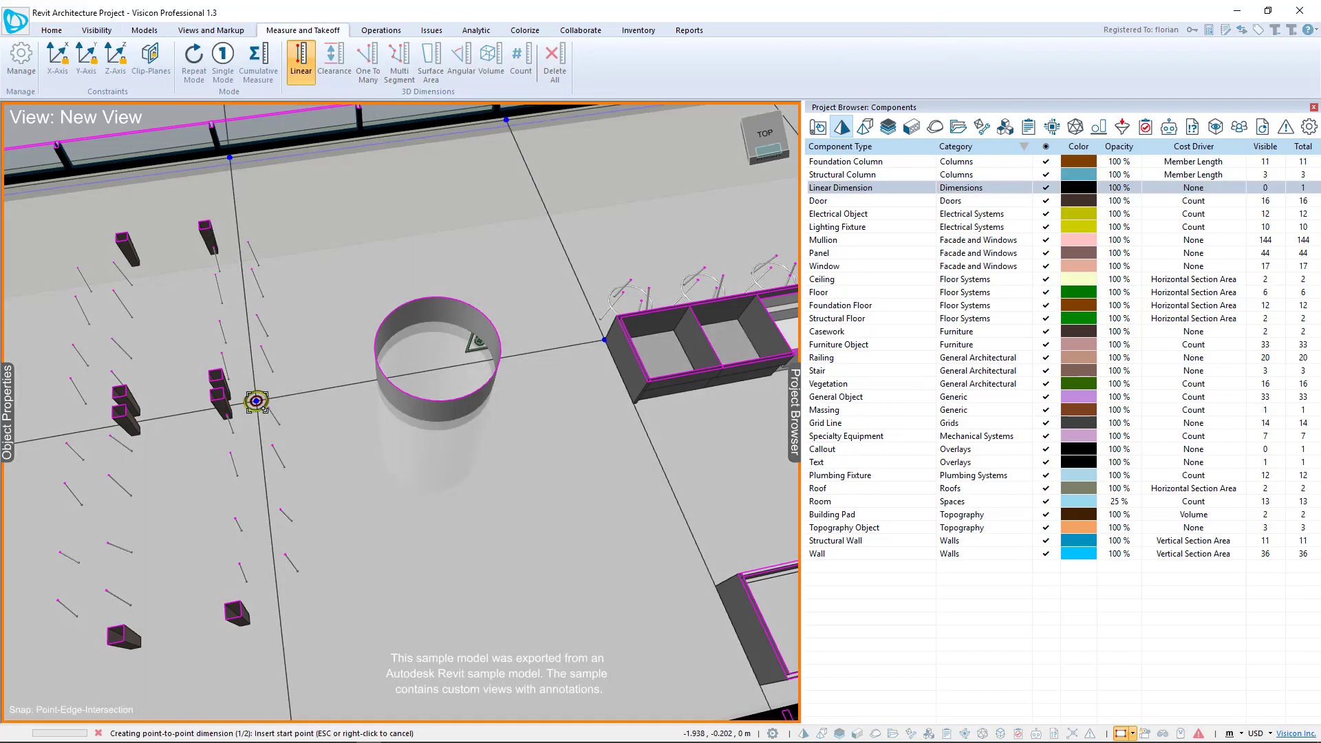
click(256, 400)
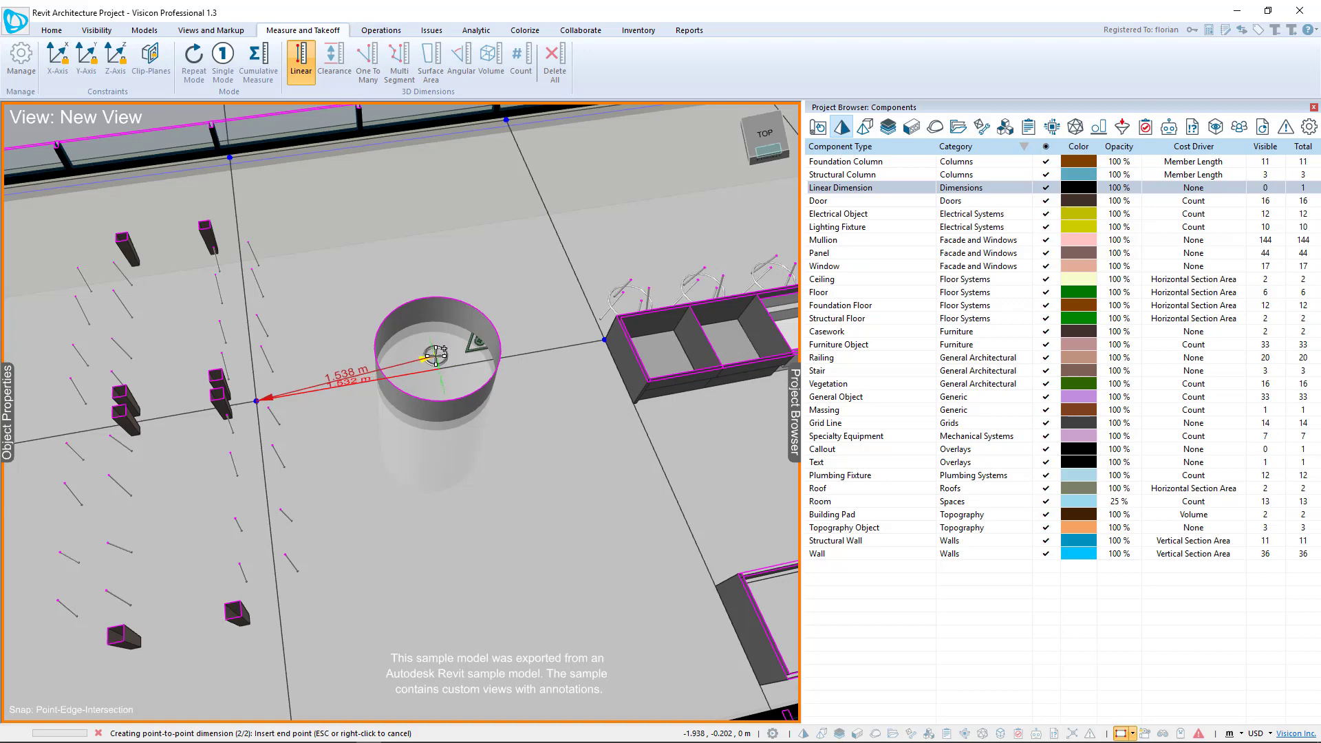
mouse_move(464, 346)
middle_down()
mouse_move(436, 360)
mouse_move(439, 374)
middle_up()
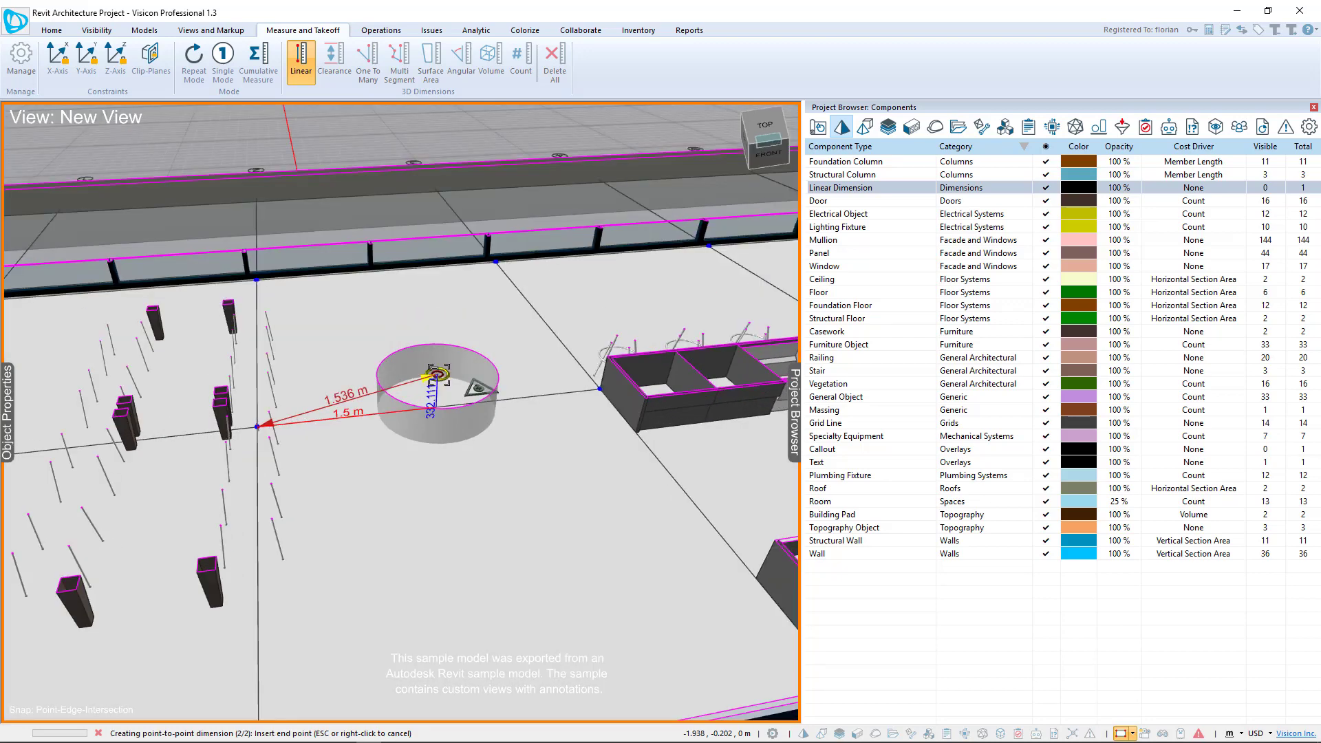
click(438, 375)
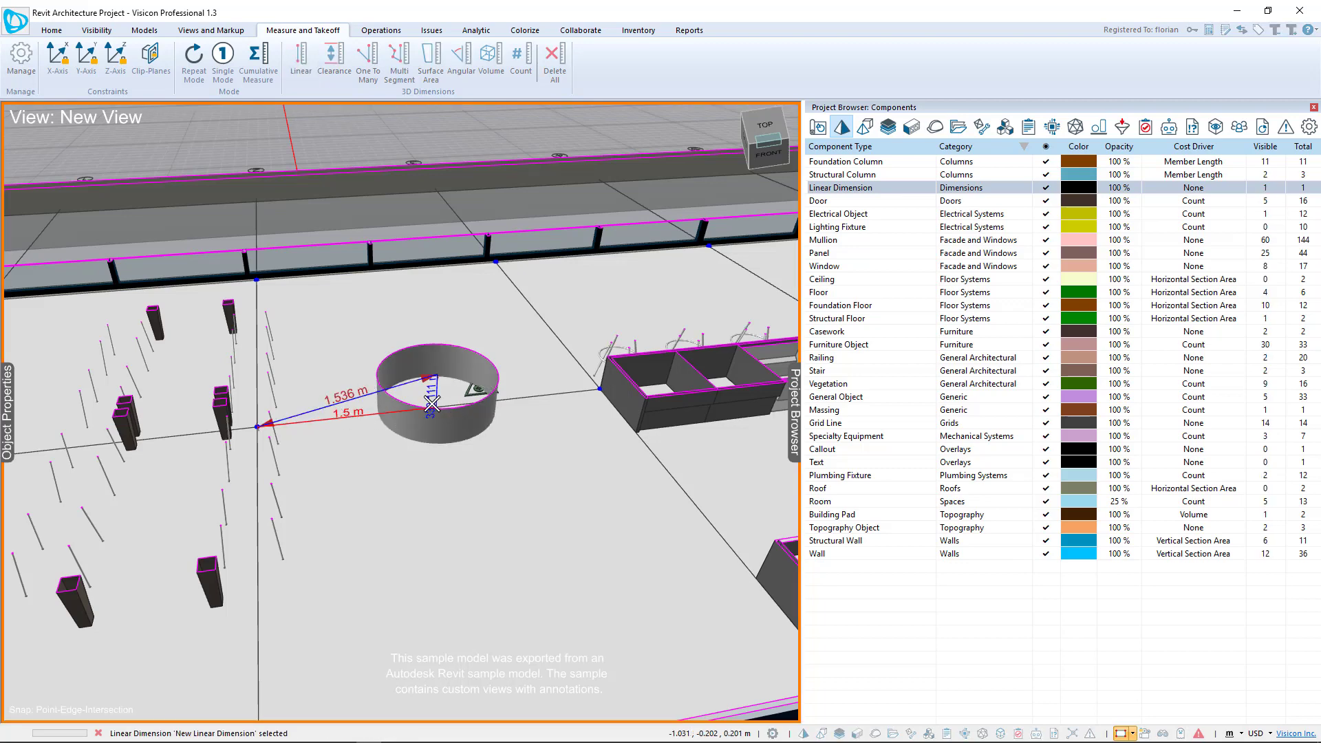
middle_drag(345, 459, 381, 450)
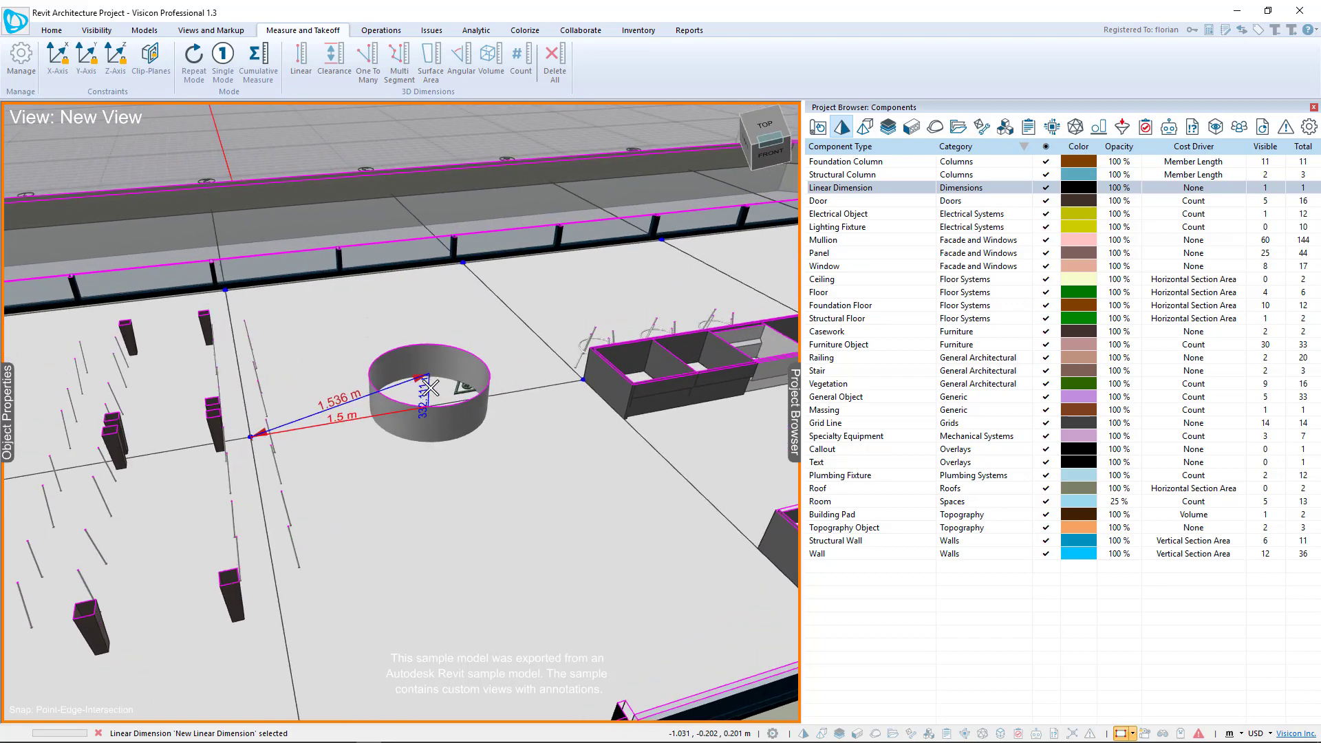